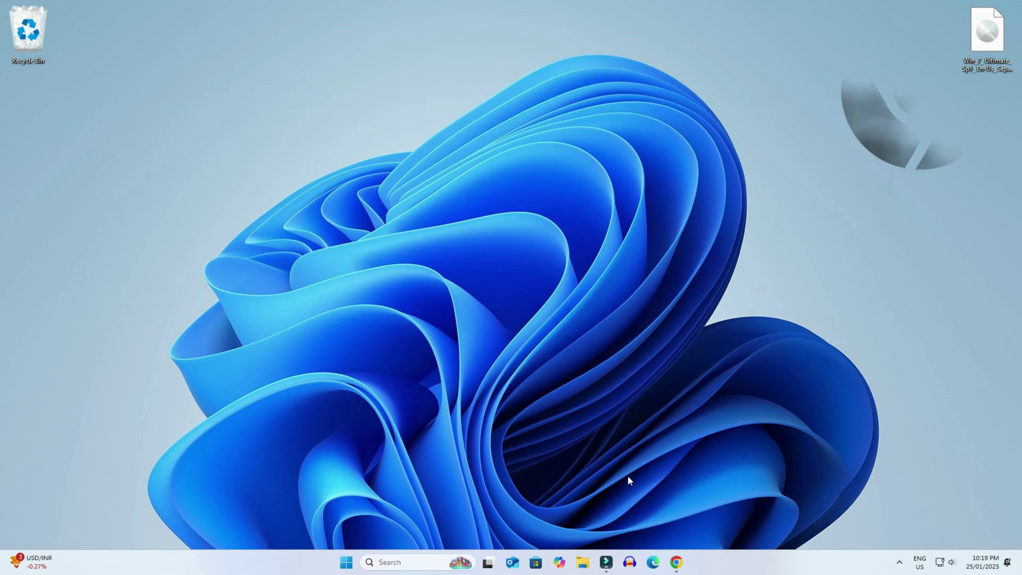
Search 'windows 7 download iso' in Chrome and open the Archive.org Windows 7 Ultimate result
click(675, 562)
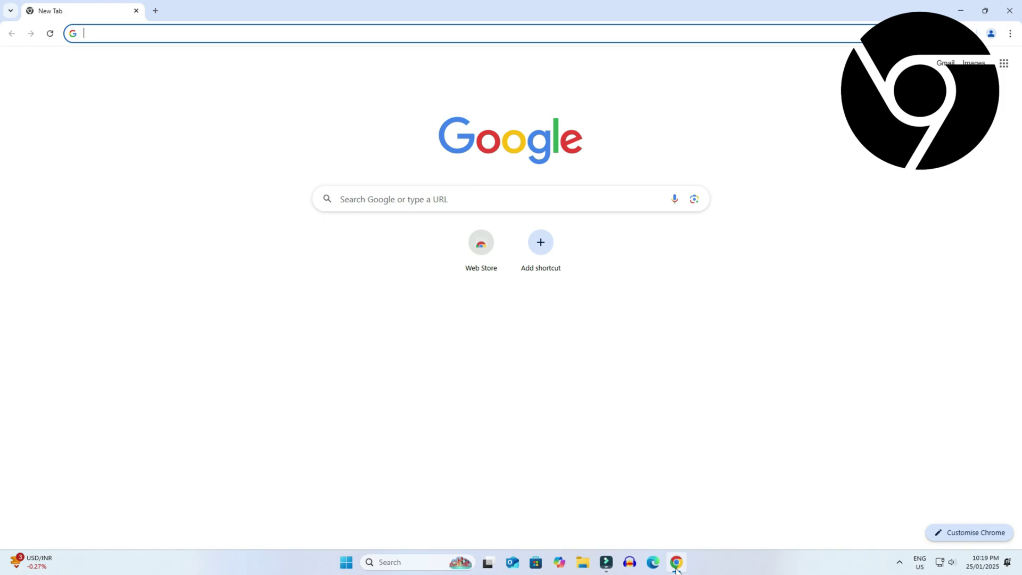
text(windows 7 download iso)
key(Return)
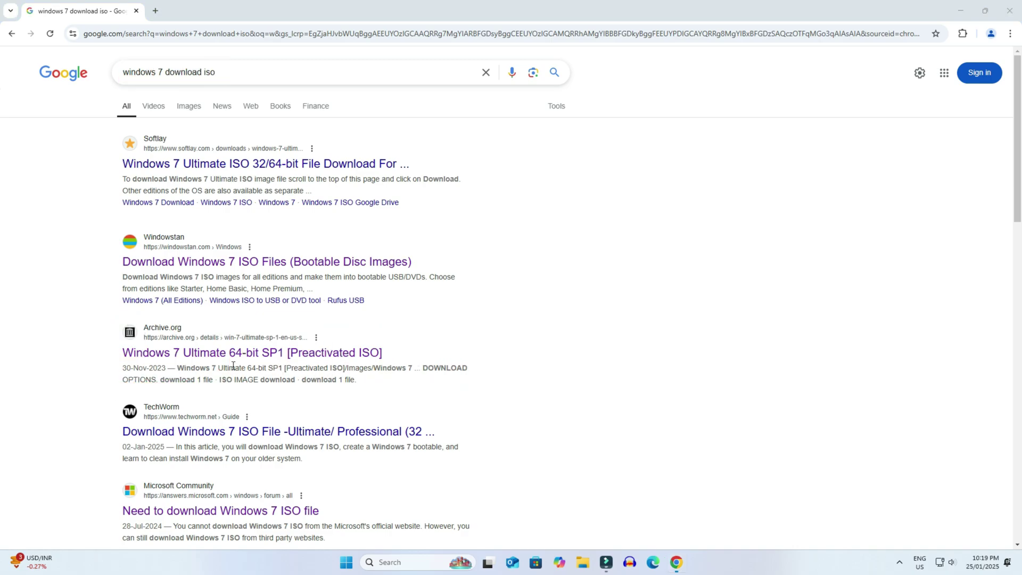
click(221, 353)
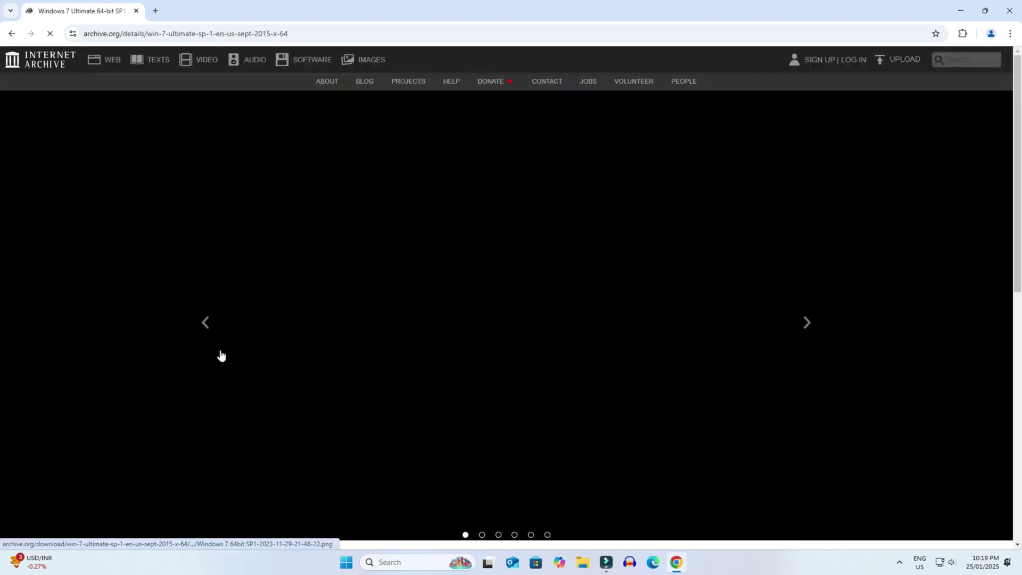
Start the ISO IMAGE download, cancel the IDM dialog, and minimize Chrome to the desktop
scroll(221, 356, down, 2)
scroll(222, 355, down, 5)
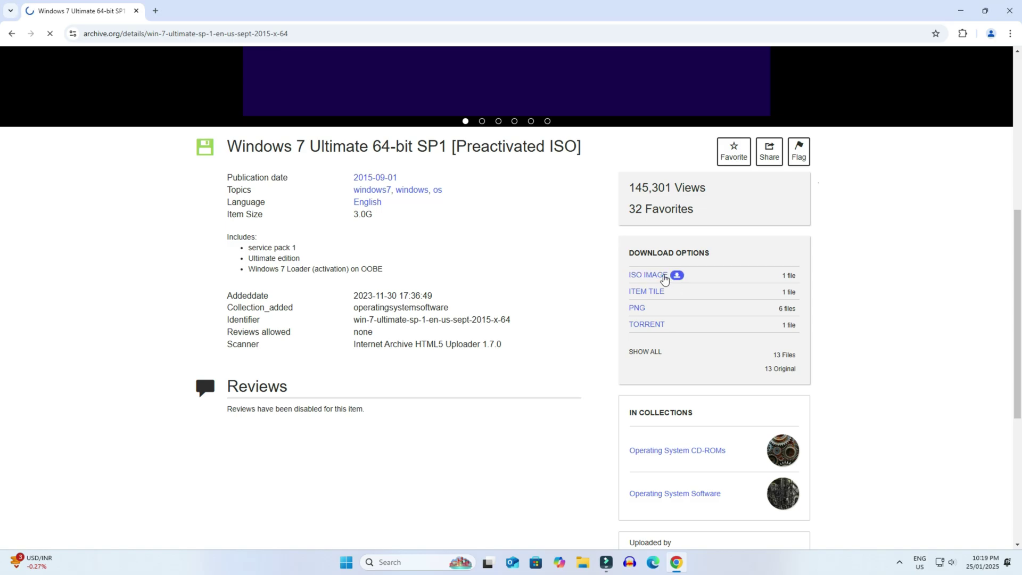
click(663, 277)
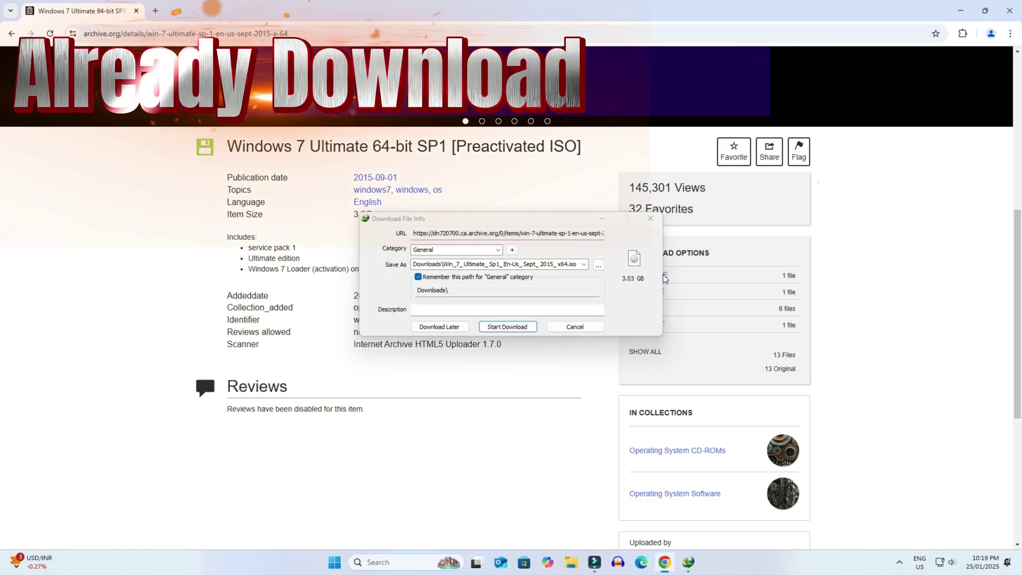
click(650, 218)
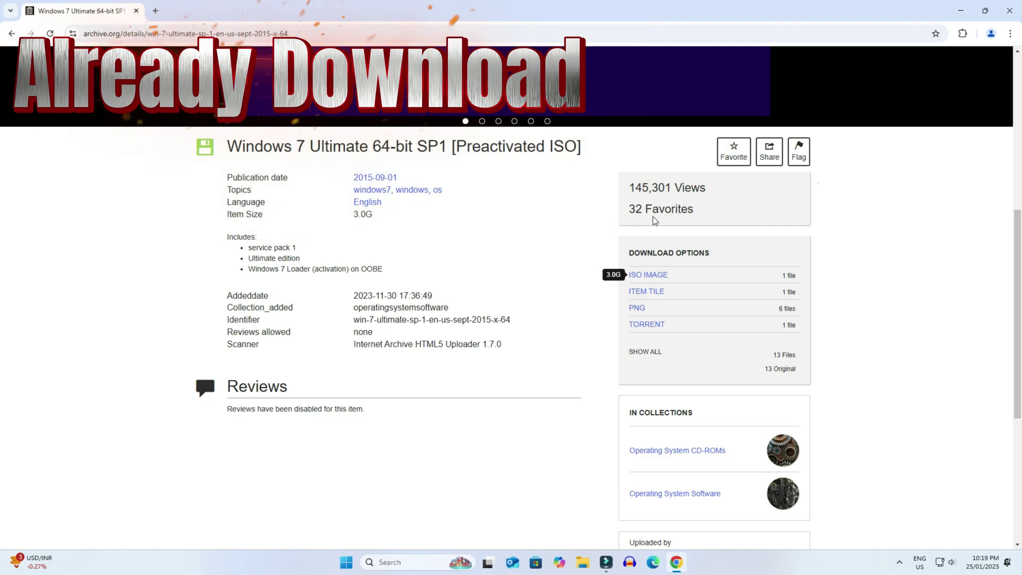
click(962, 9)
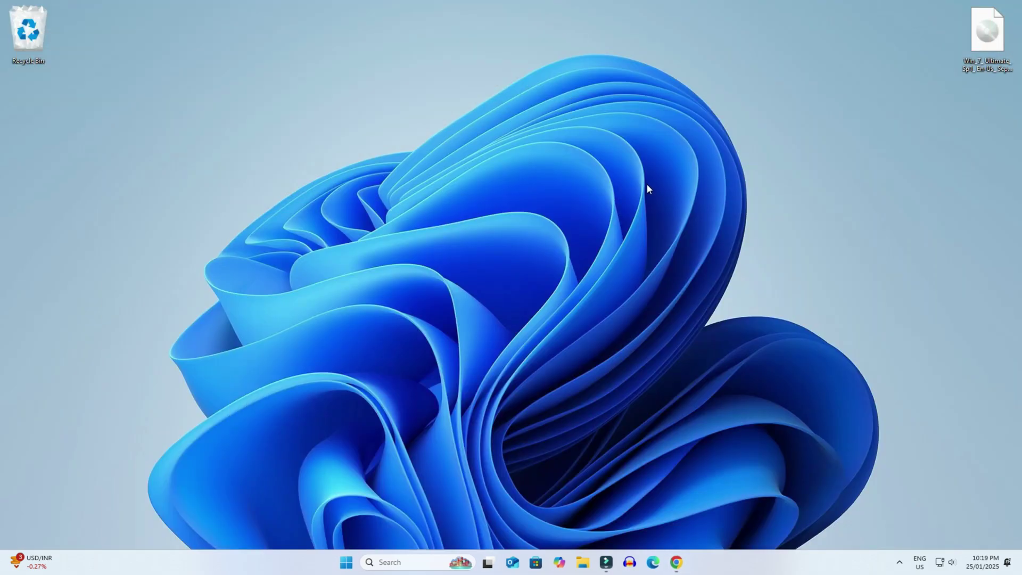
Search 'vmware workstation' and open VMware's Desktop Hypervisor page
click(676, 562)
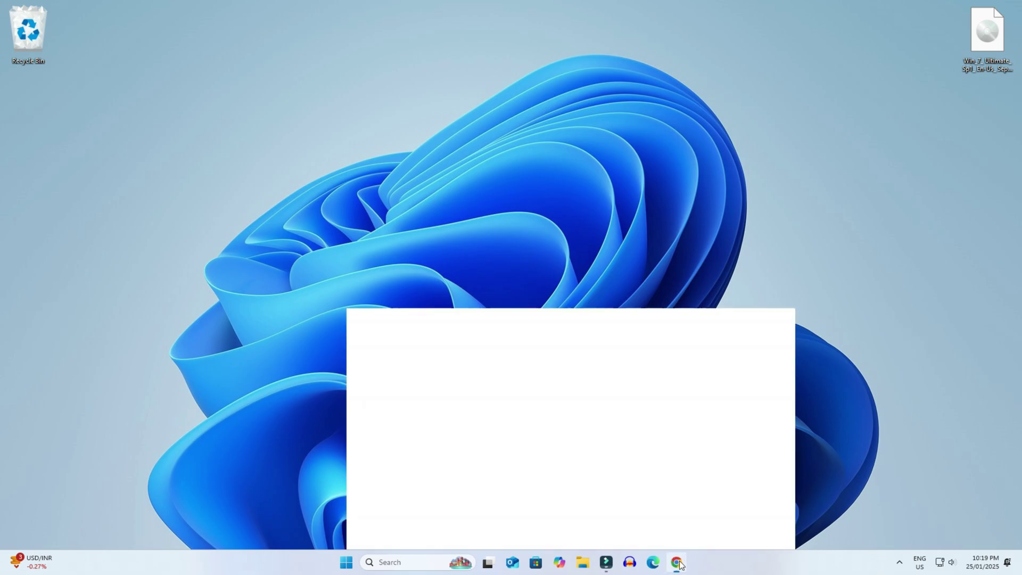
click(146, 35)
text(vmware)
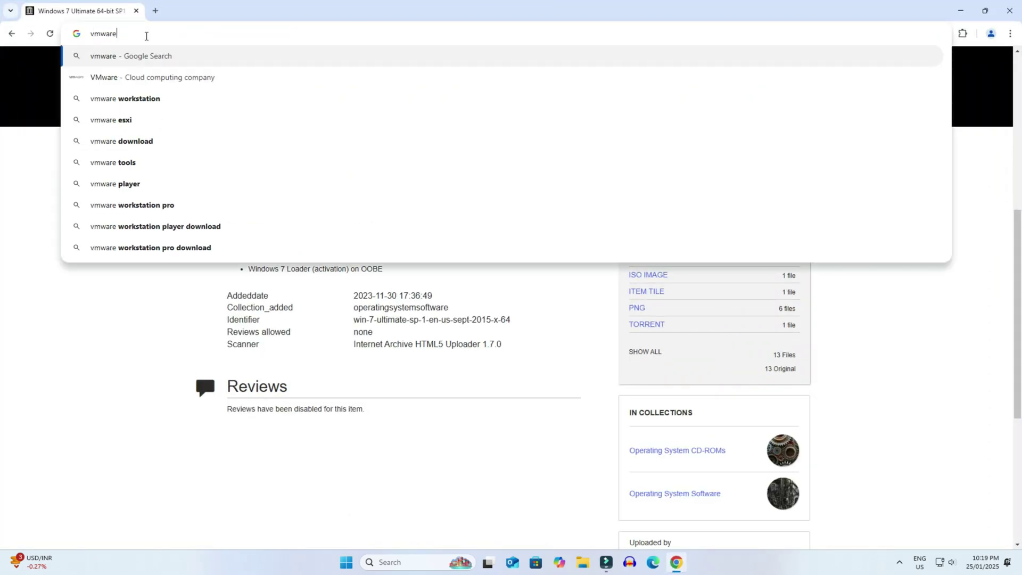
key(Down)
key(Down)
key(Return)
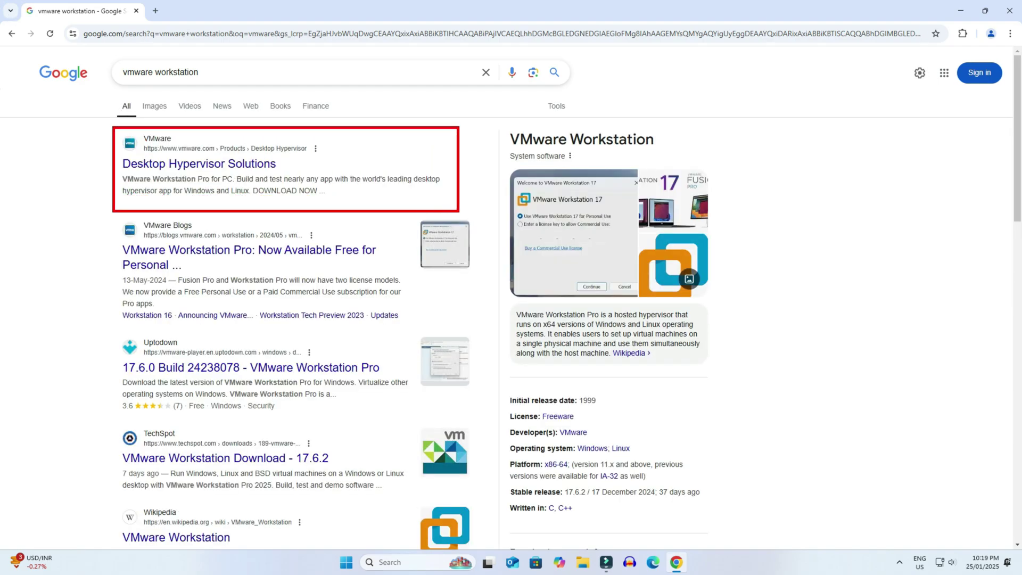
click(223, 171)
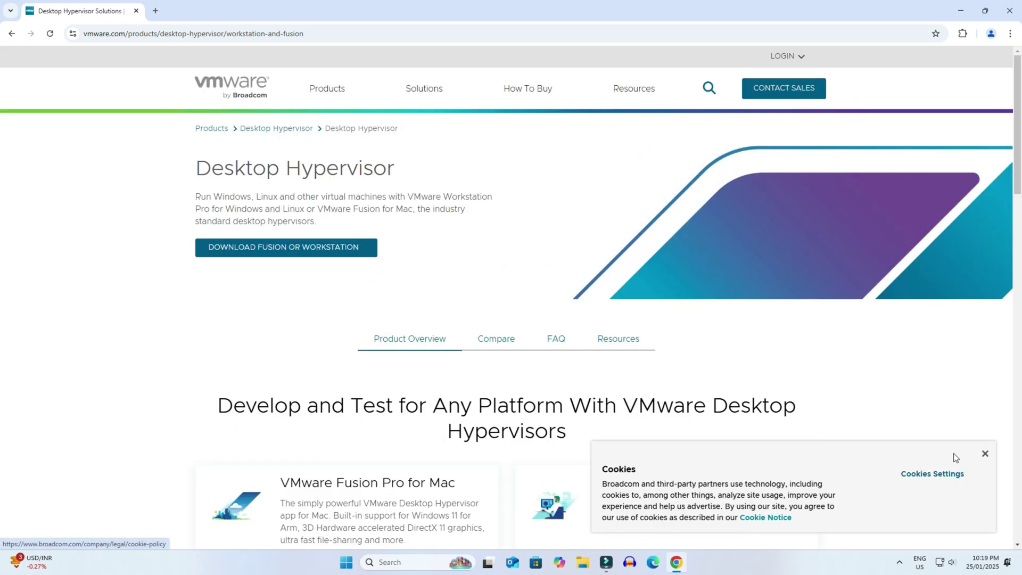
Dismiss the cookie notice and choose DOWNLOAD NOW for Workstation Pro for PC
click(984, 454)
scroll(895, 439, down, 5)
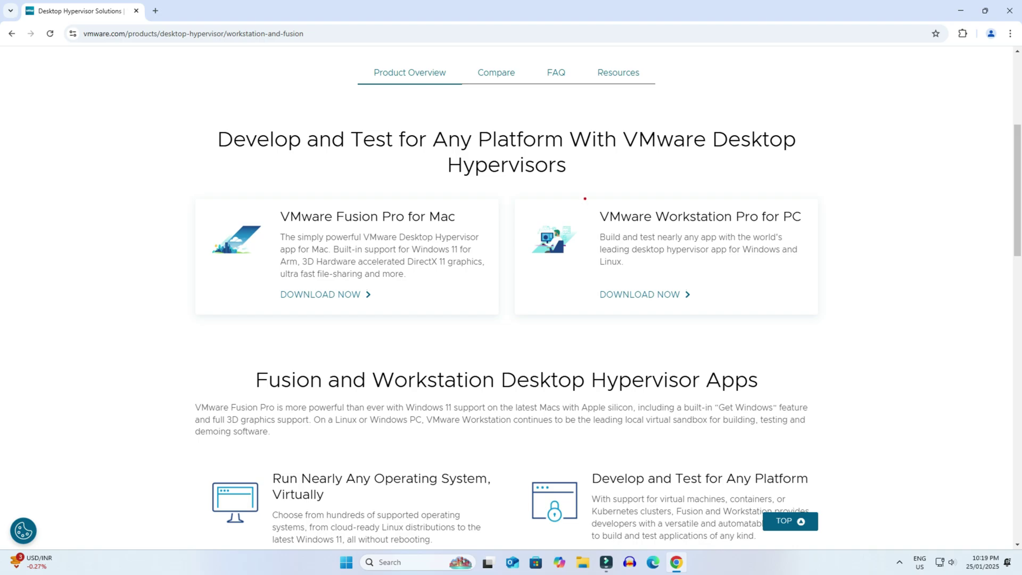
mouse_move(585, 198)
mouse_down()
mouse_move(697, 256)
mouse_move(814, 234)
mouse_up()
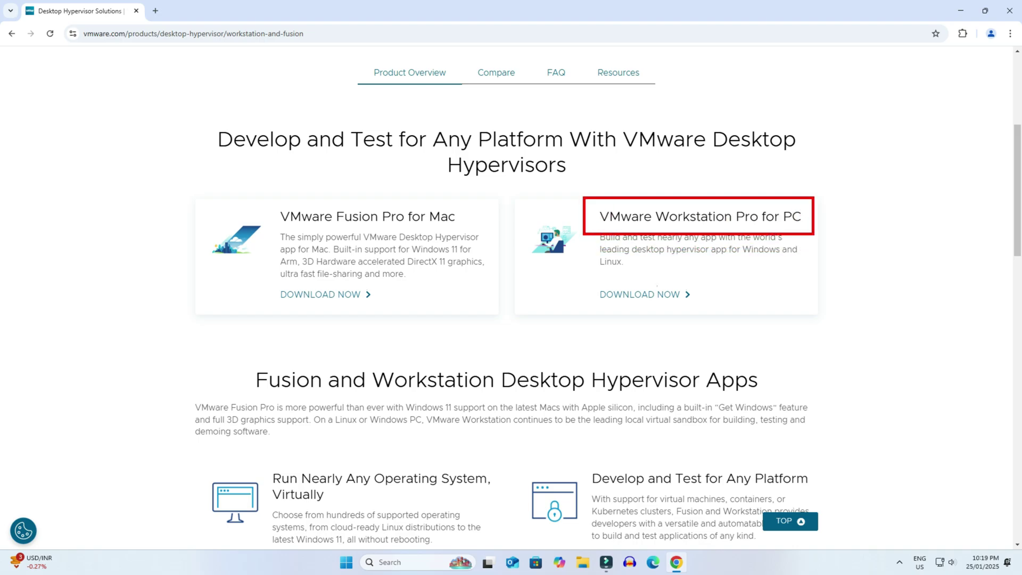
drag(586, 278, 703, 314)
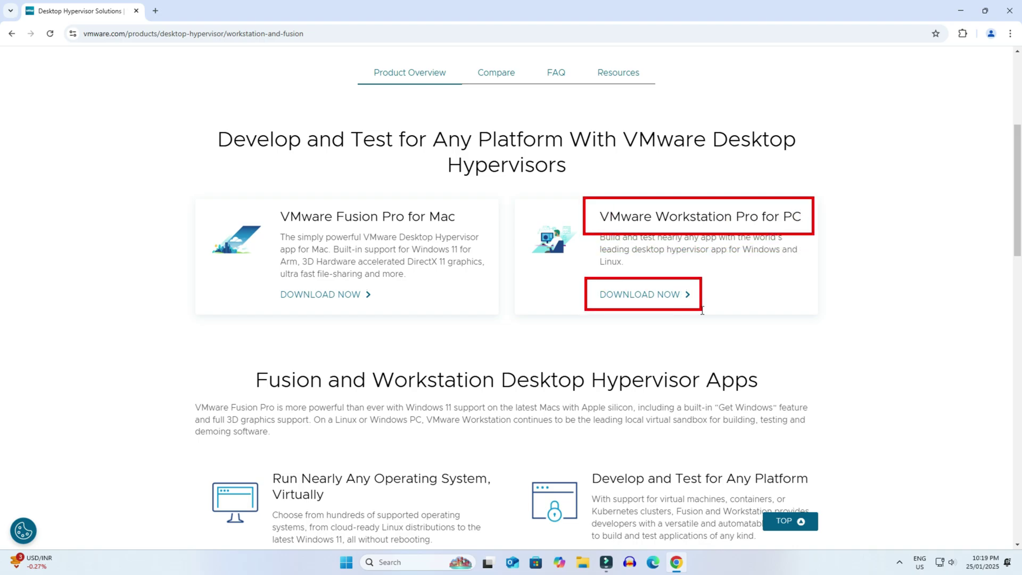
click(668, 301)
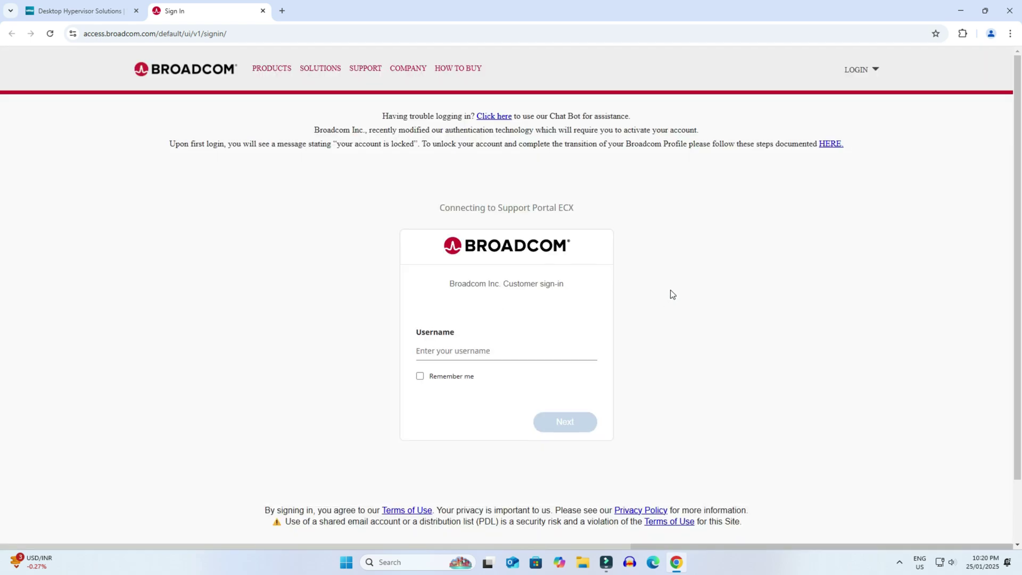
Start a new Broadcom account registration and enter the account e-mail address
click(856, 69)
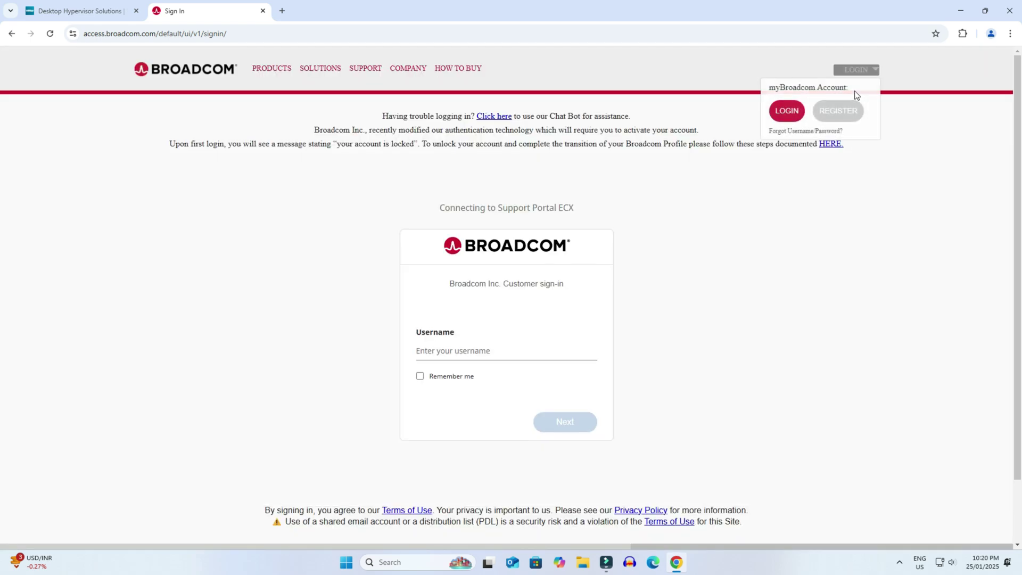
click(843, 111)
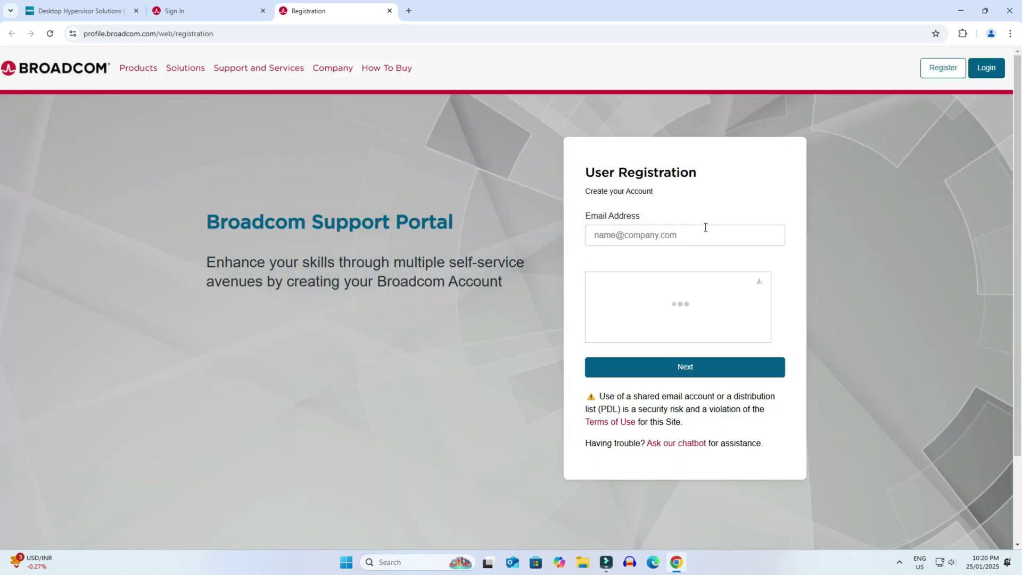
click(703, 234)
text(a)
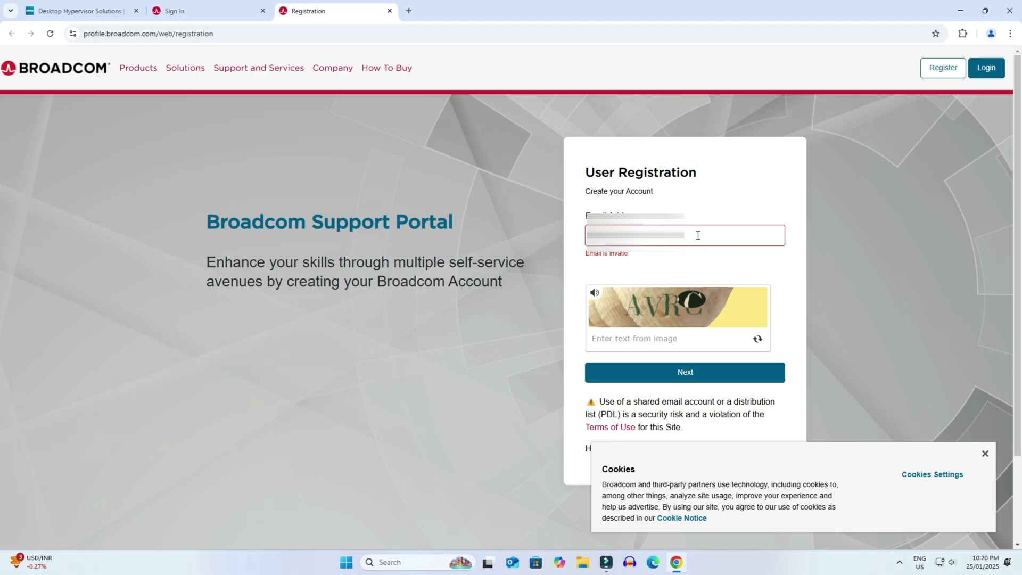
text(l.com)
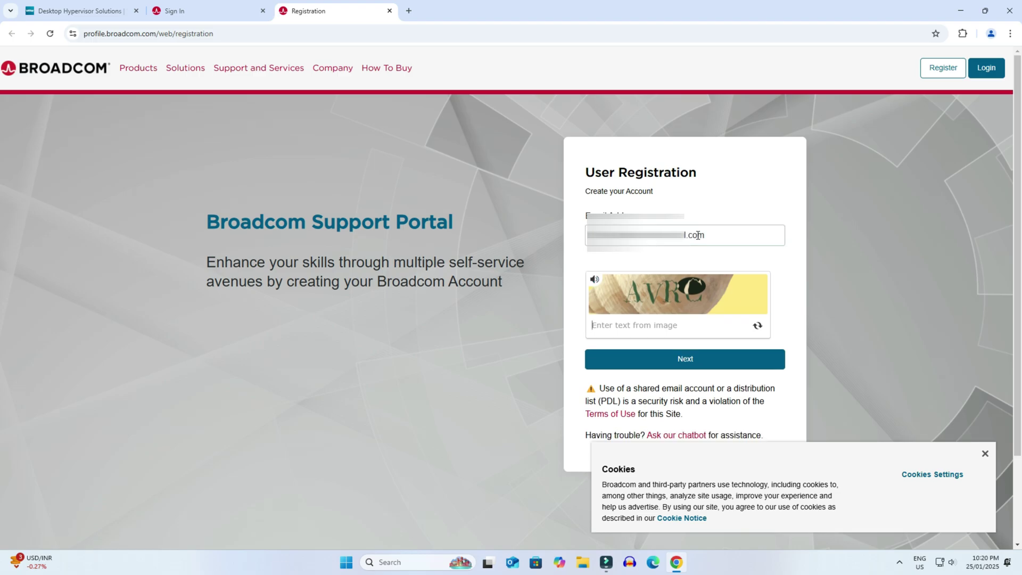
Submit the registration with the captcha code, dismiss cookies, and close the Registration tab
key(Tab)
text(AVRC)
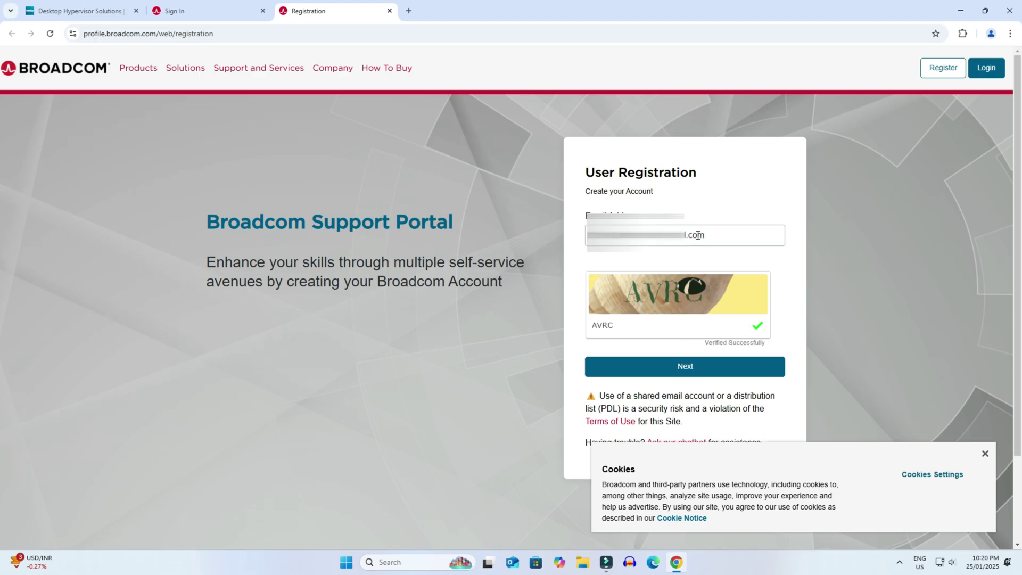
click(711, 366)
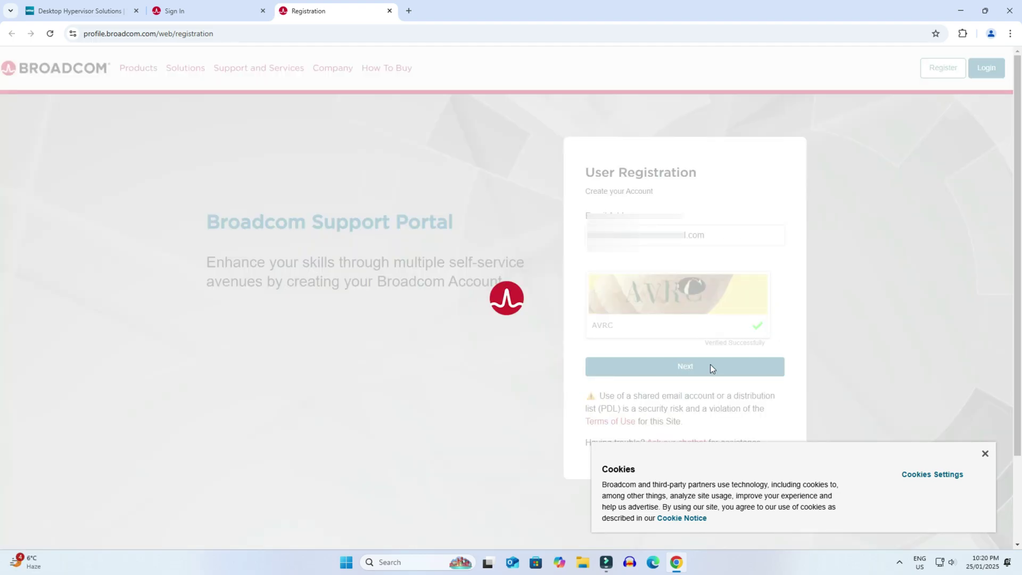
click(985, 454)
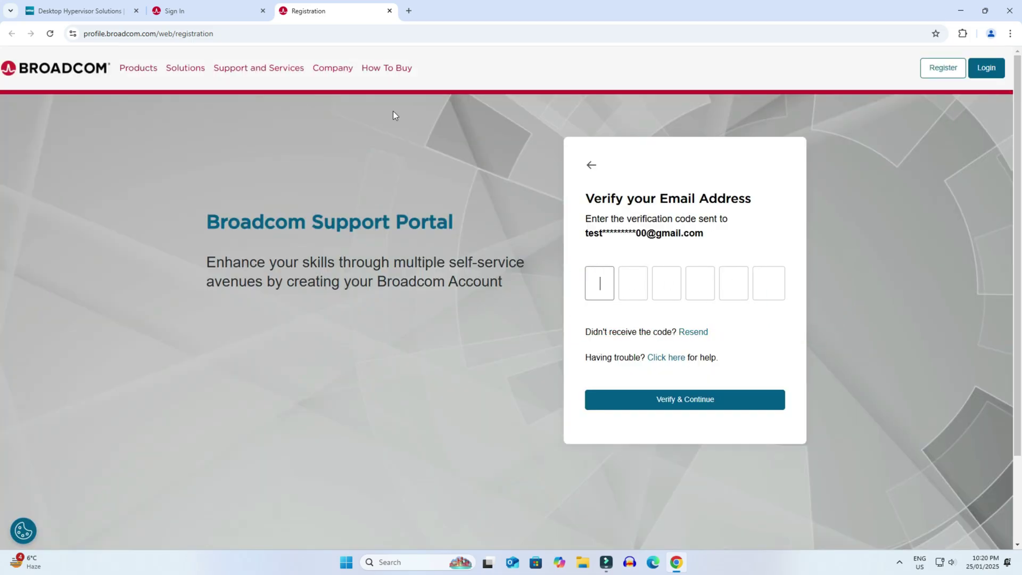
click(390, 11)
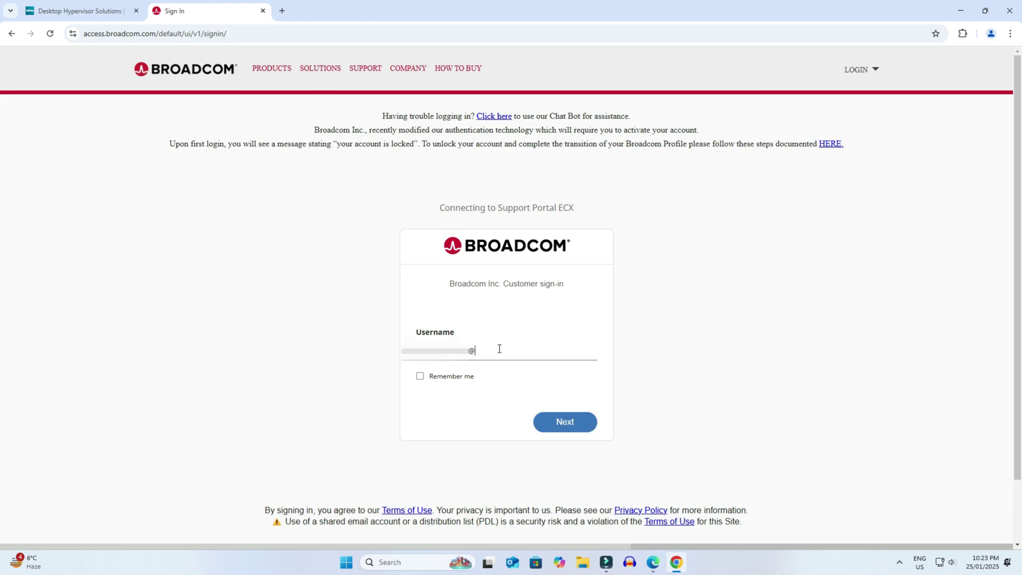
Sign in to the Broadcom Support Portal with the account password
key(Return)
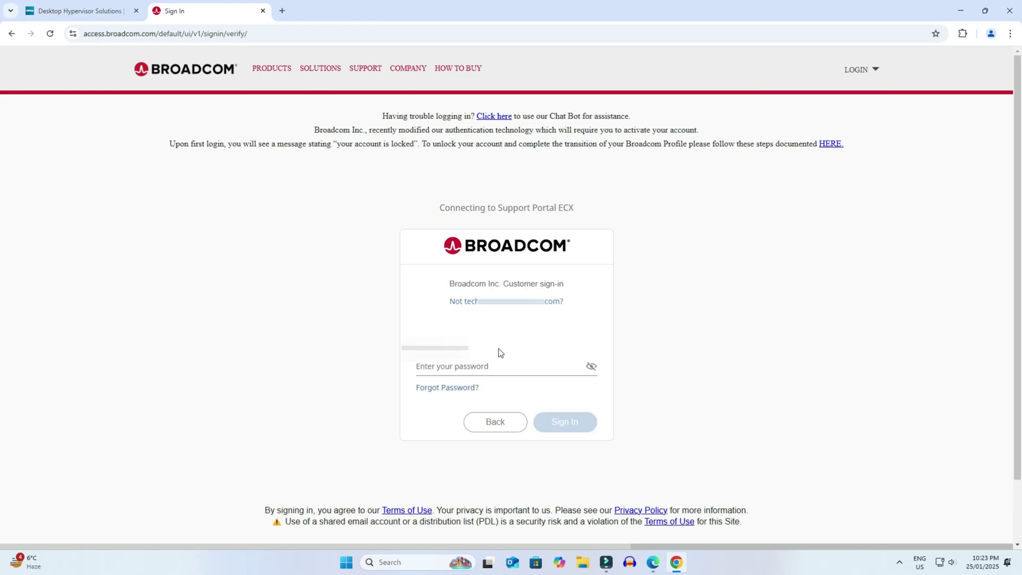
text(••••••••)
key(Return)
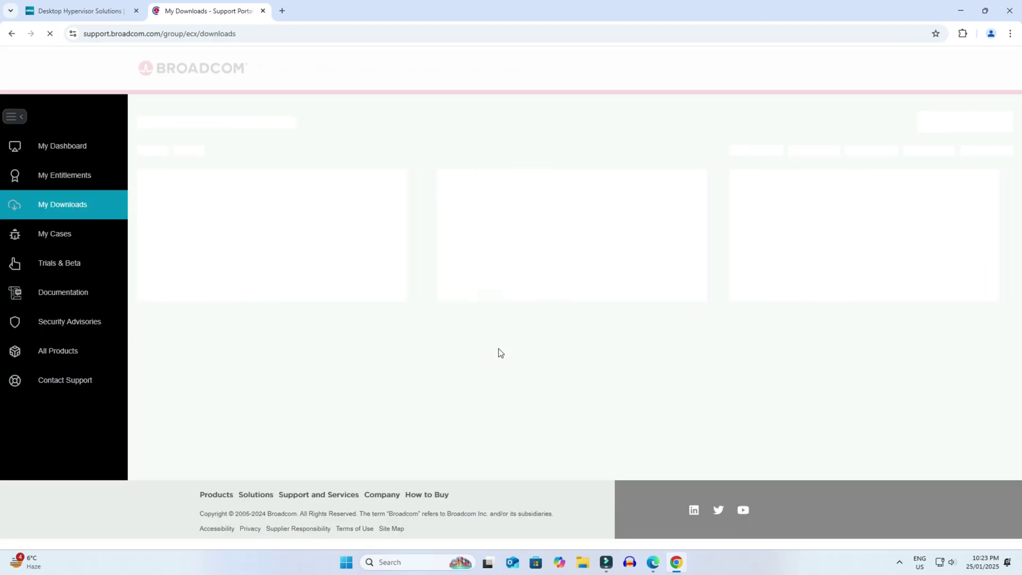
Search 'vmware w' from My Dashboard and open the VMware Workstation Pro product page
click(994, 453)
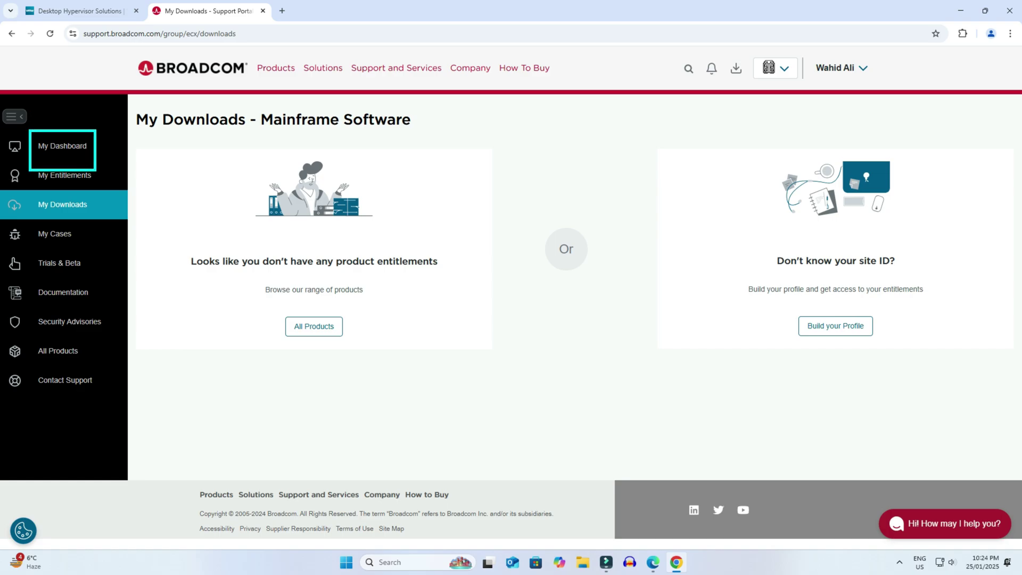
click(71, 147)
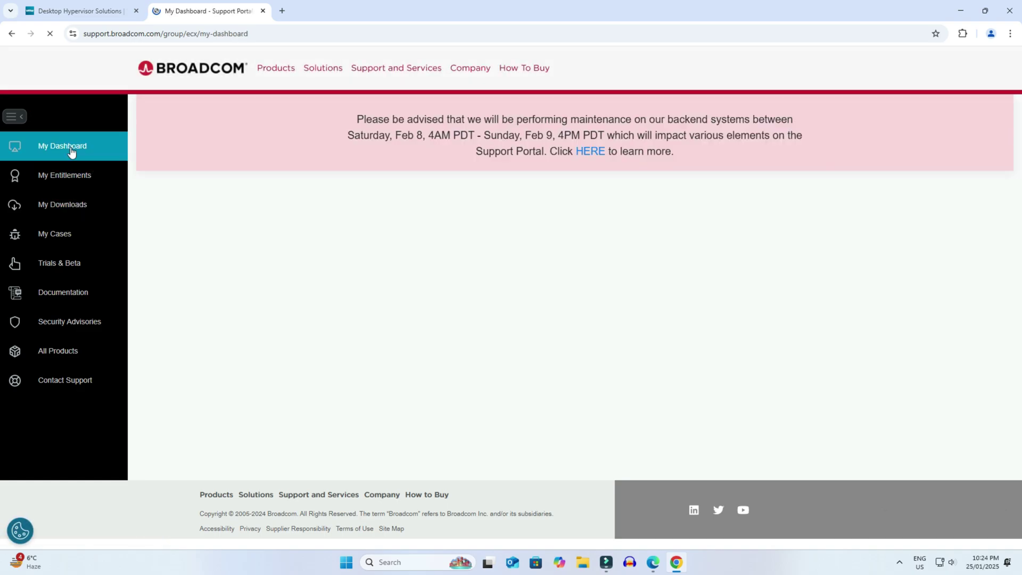
click(193, 228)
text(vmware w)
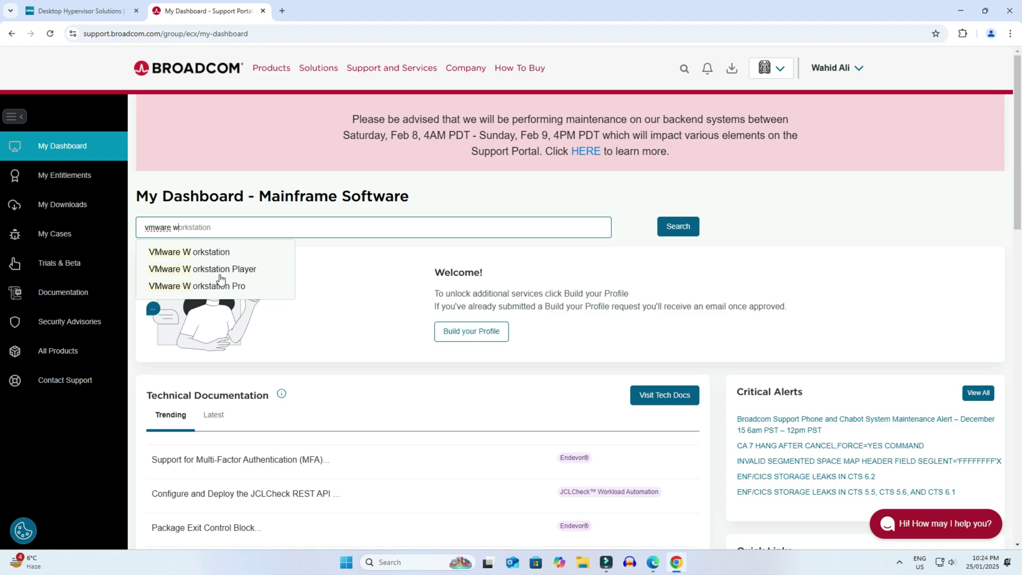
click(231, 286)
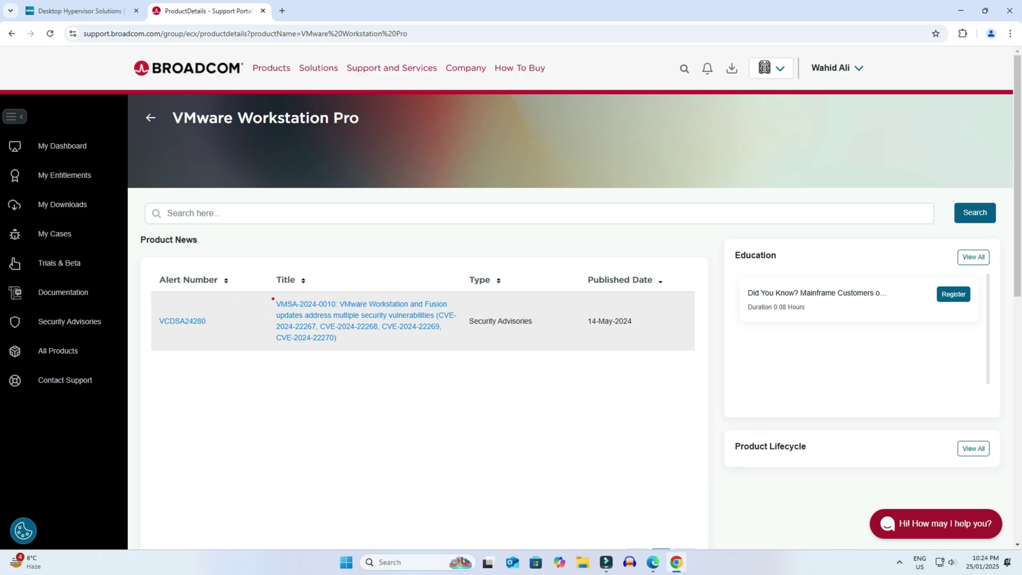
Open the VMSA-2024-0010 advisory and follow its Workstation Pro downloads reference link
click(397, 331)
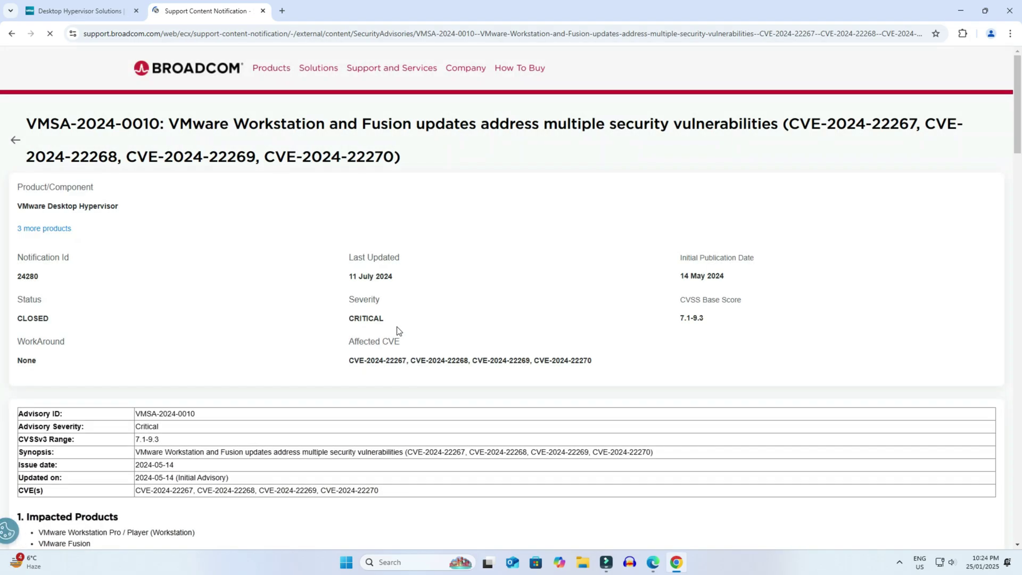
scroll(398, 331, down, 15)
scroll(398, 331, down, 19)
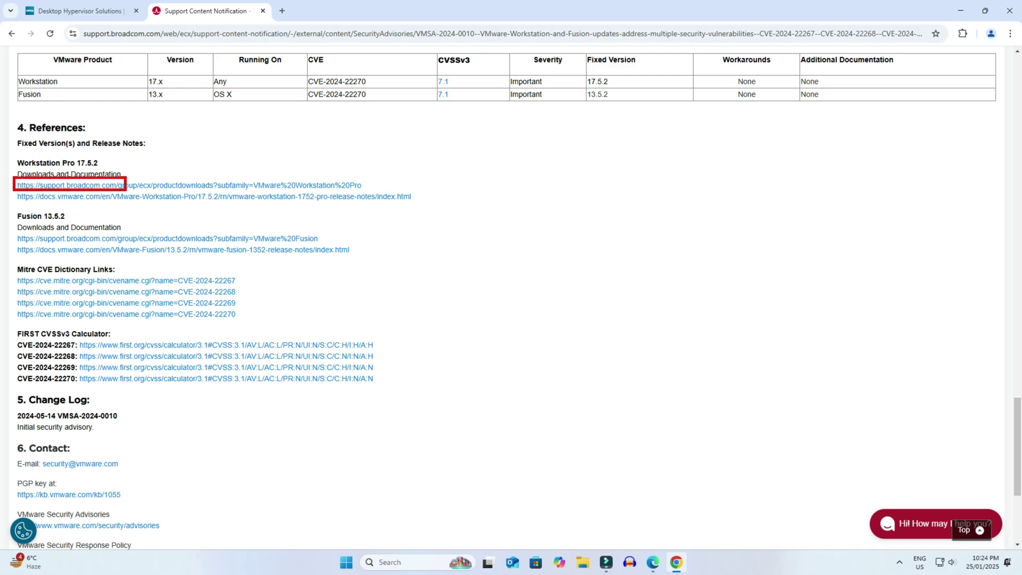
click(272, 185)
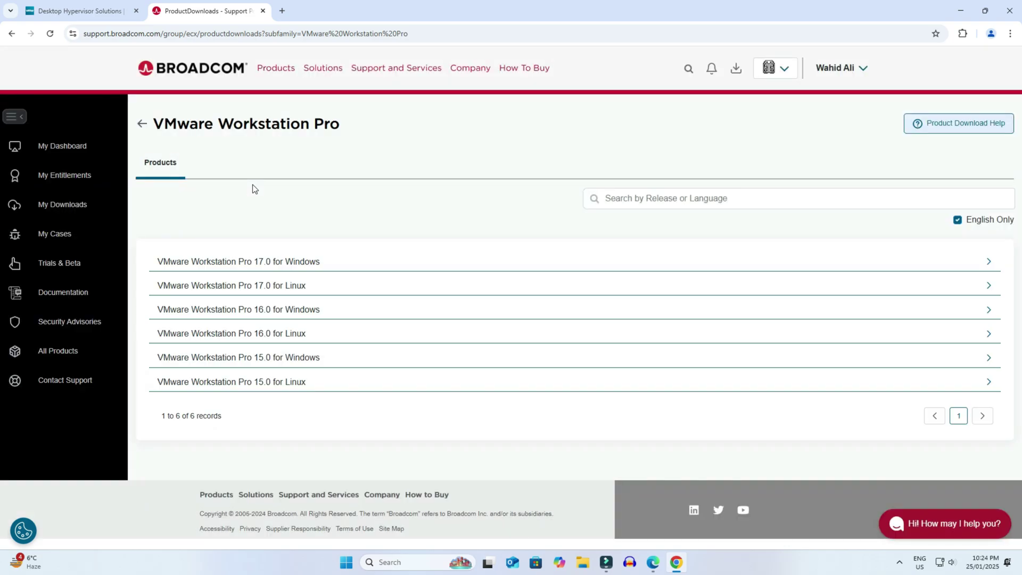
Pick release 17.6.2 under Workstation Pro 17.0 for Windows and download its installer
click(287, 265)
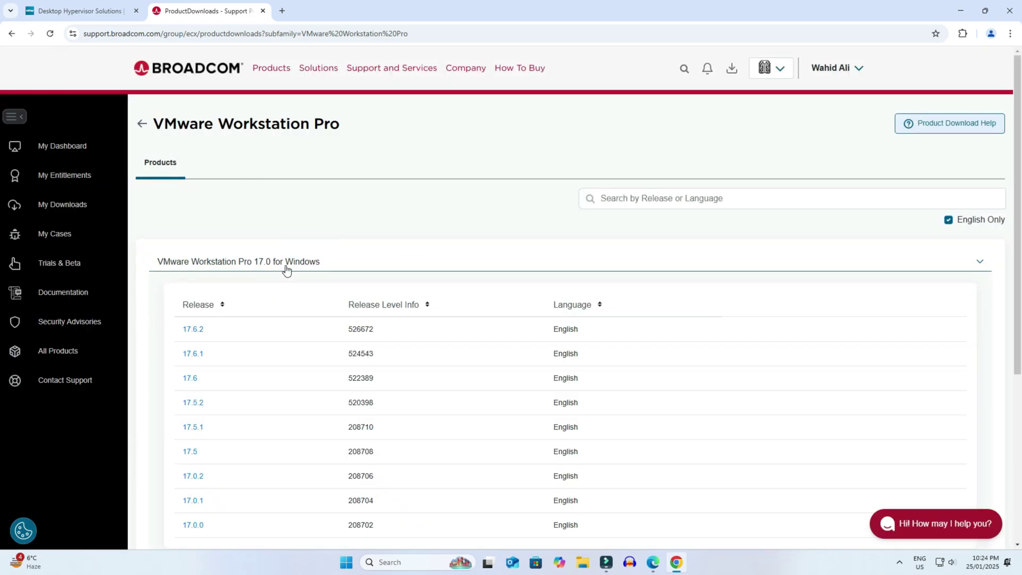
click(190, 330)
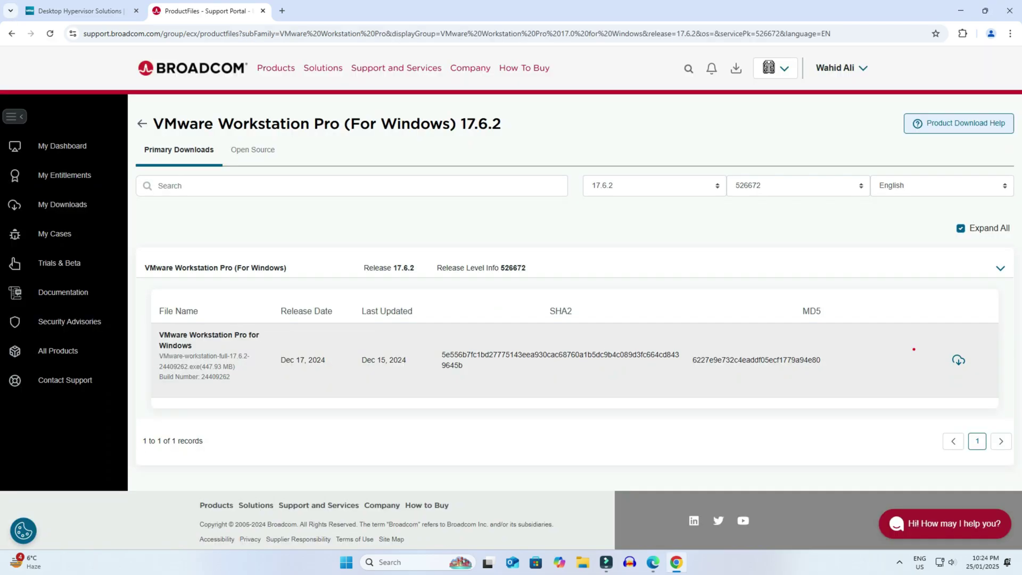
click(956, 361)
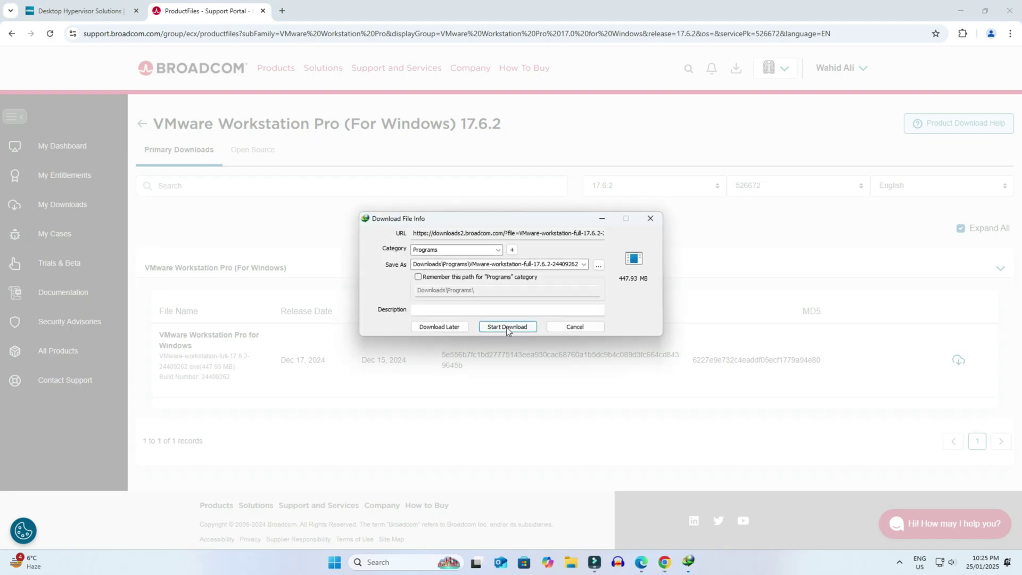
Download VMware-workstation-full-17.6.2-24409262.exe (447.93 MB) with IDM, then minimize Chrome
click(506, 327)
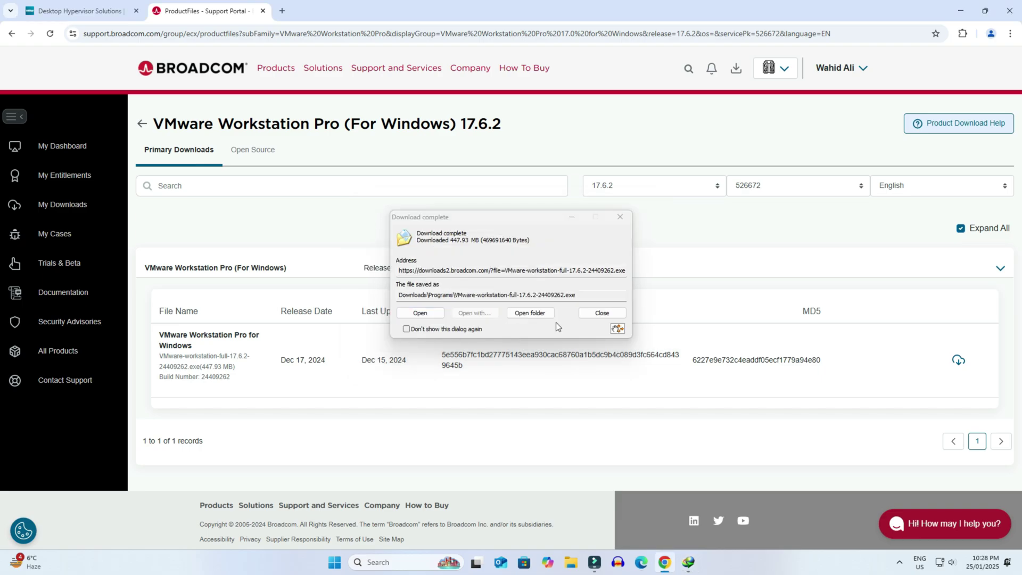
click(961, 10)
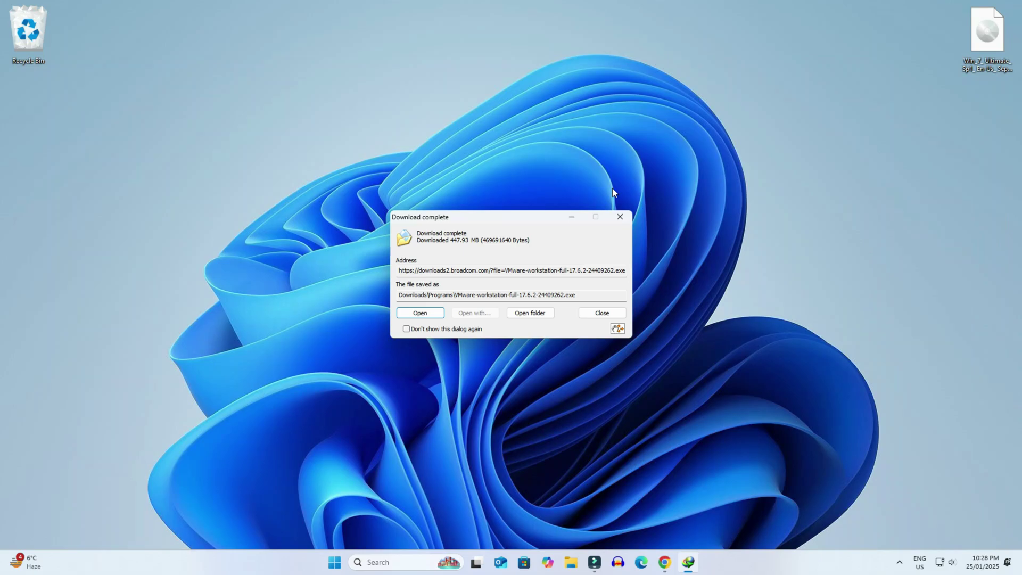
Install Workstation Pro 17 with the EULA accepted and all default options, including the desktop shortcut
click(426, 313)
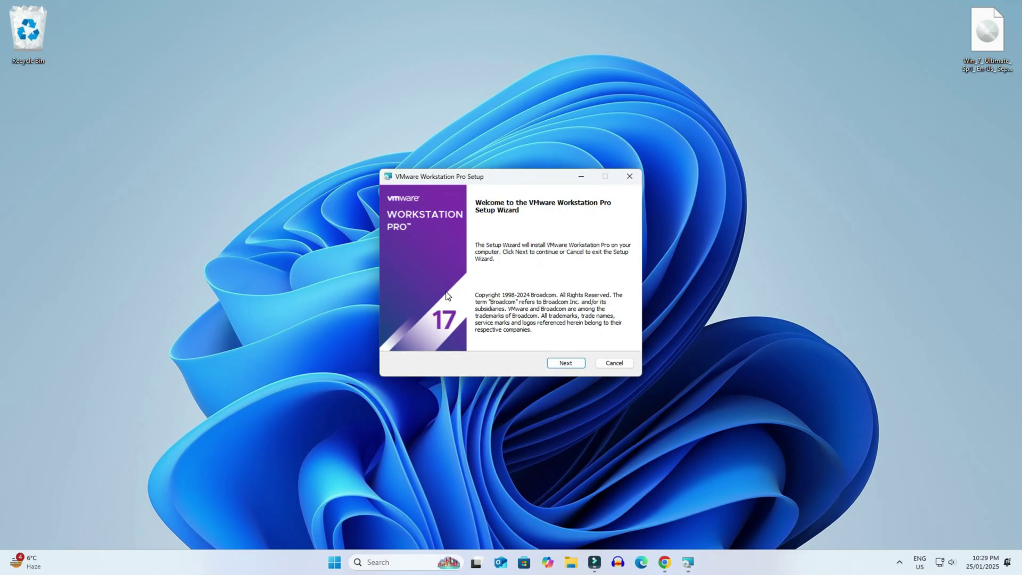
click(567, 363)
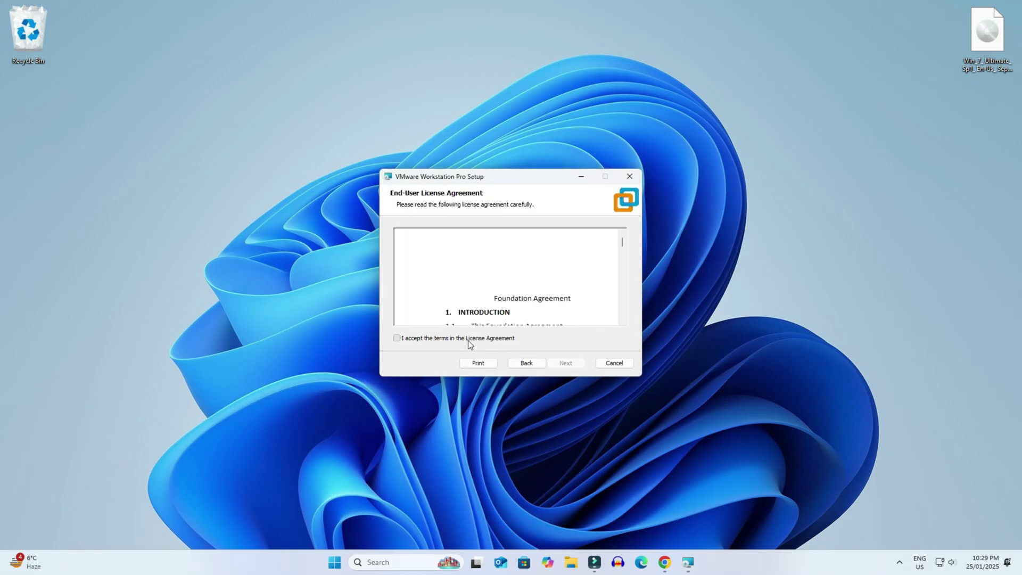
click(468, 340)
click(560, 365)
click(562, 367)
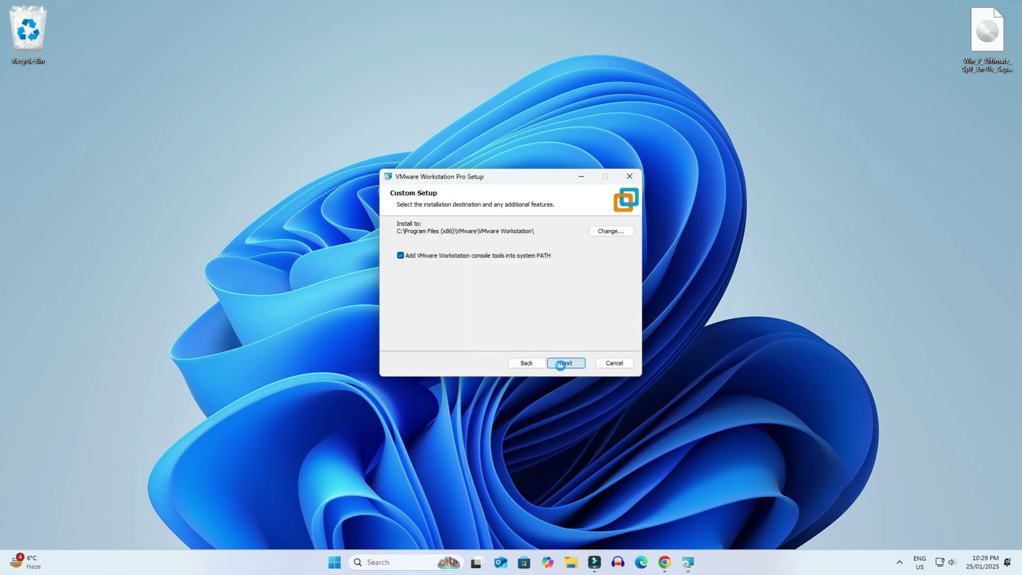
click(562, 366)
click(561, 366)
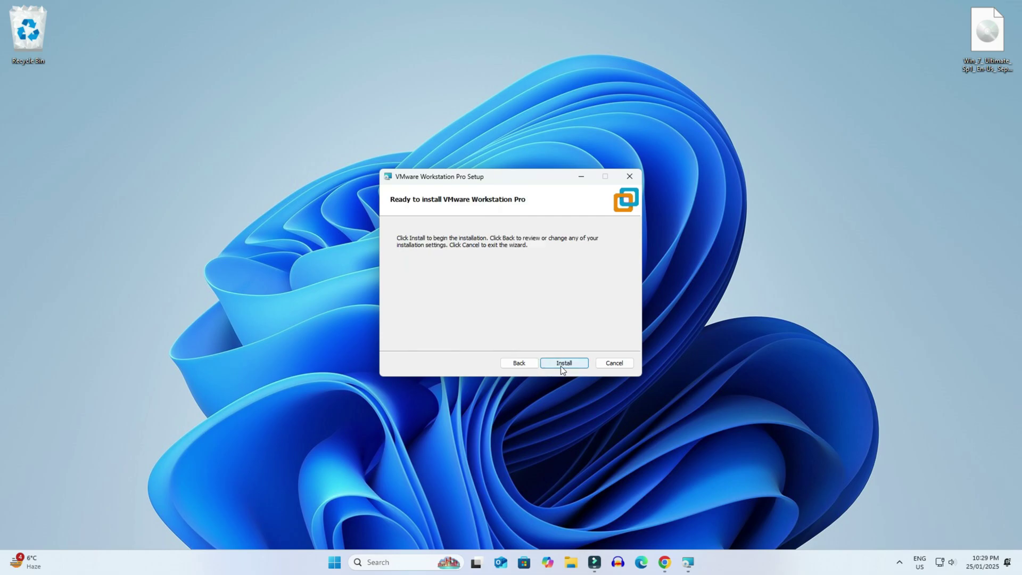
click(560, 365)
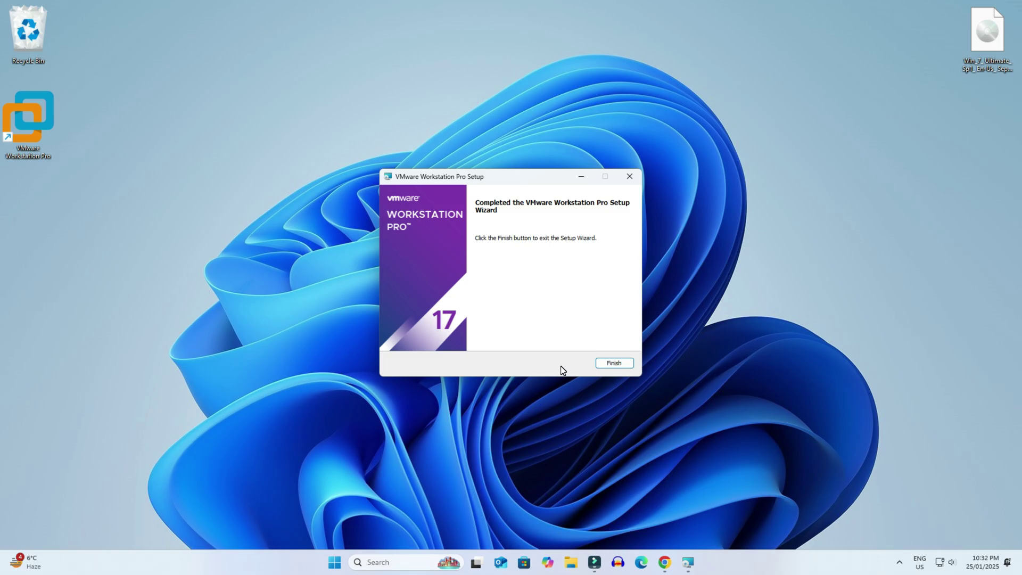
click(620, 364)
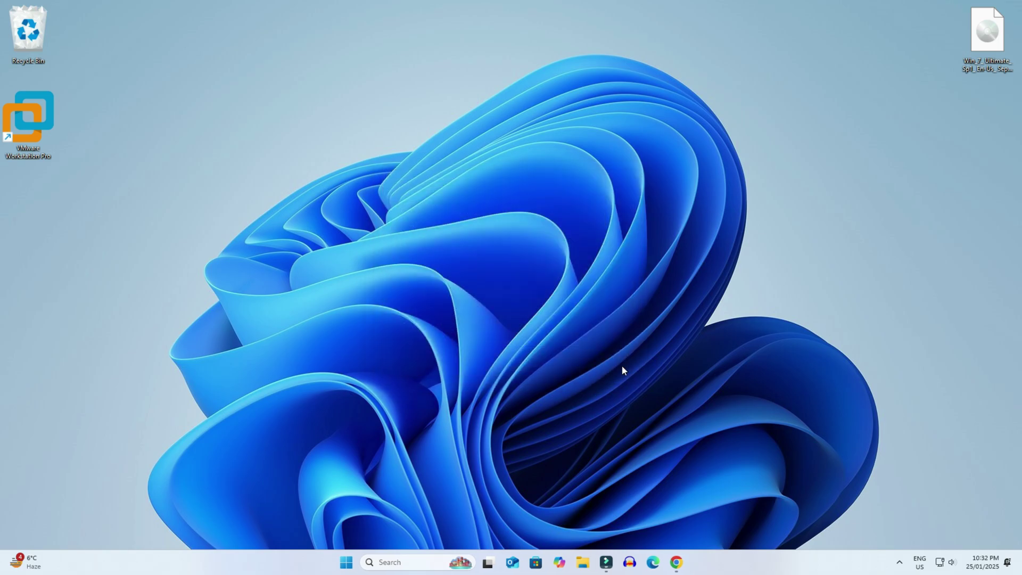
Launch VMware Workstation Pro and start a Typical new virtual machine
double_click(37, 121)
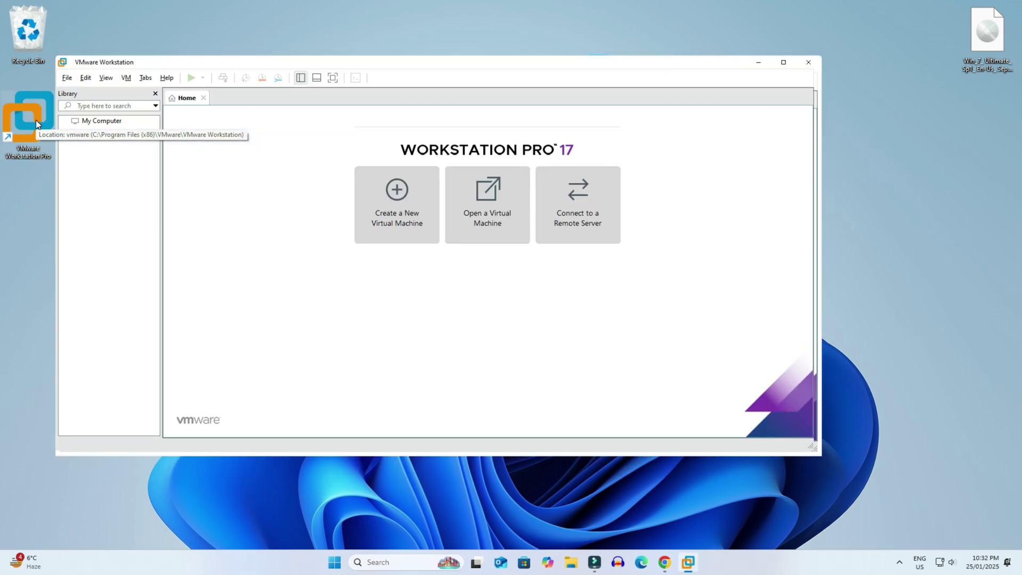
click(403, 218)
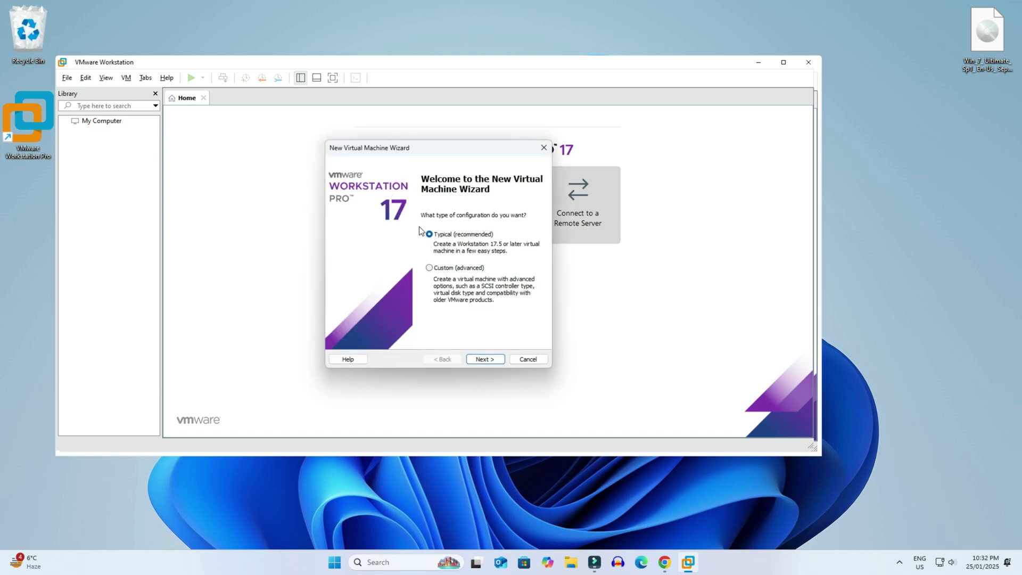
click(487, 360)
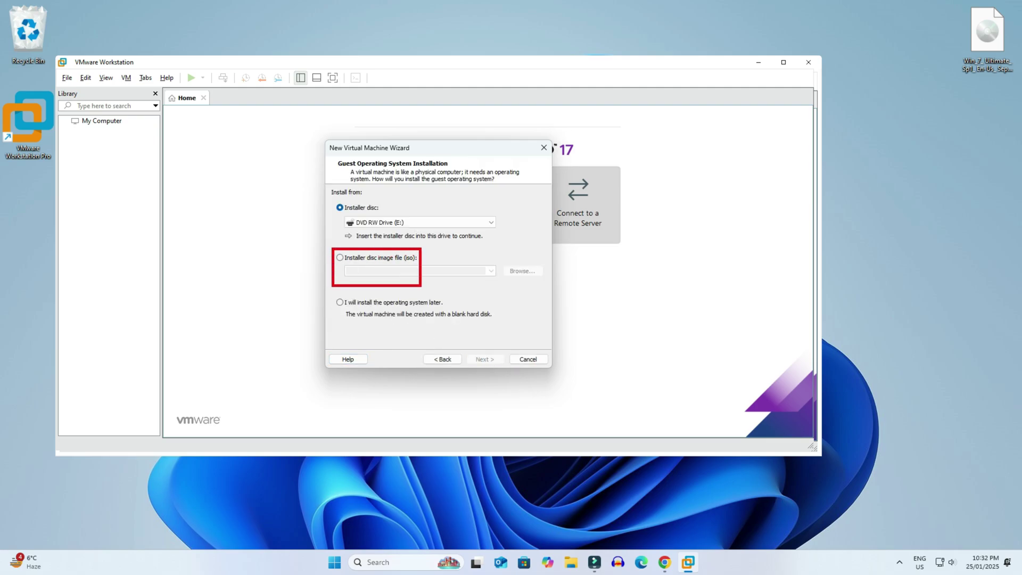
Use the Windows 7 Ultimate ISO from the Desktop as the installer disc image
key(super)
key(super)
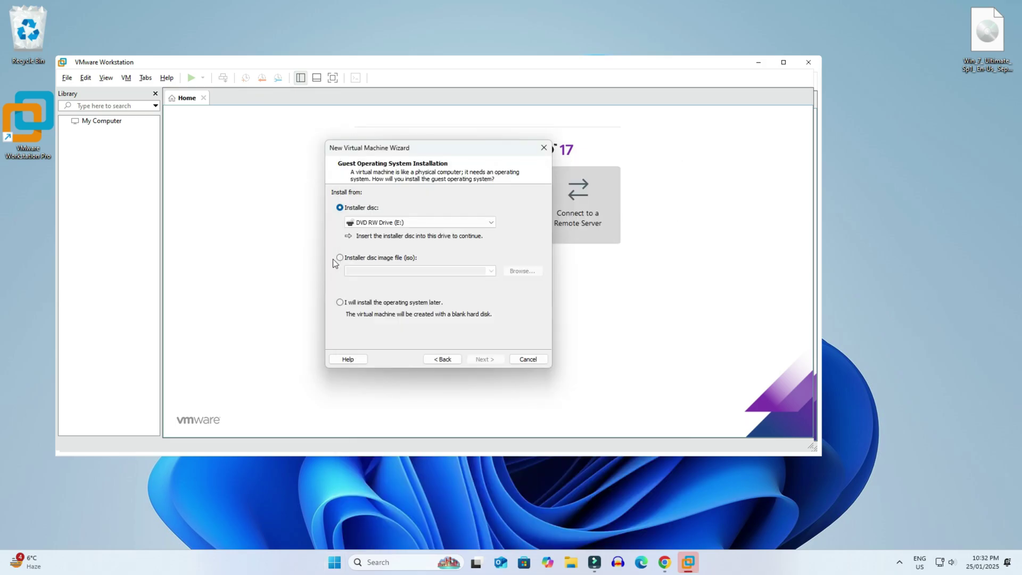
click(340, 257)
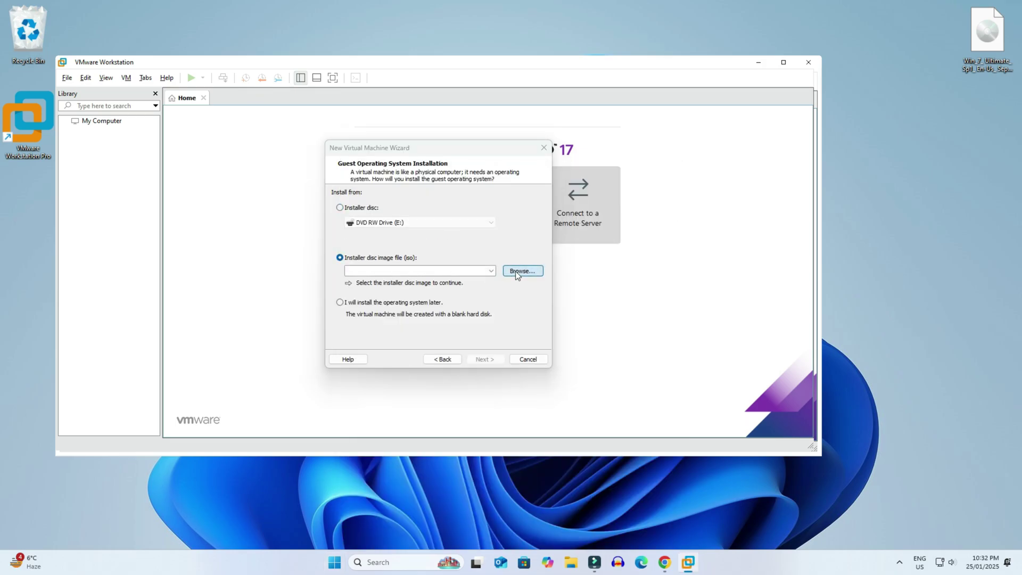
click(515, 270)
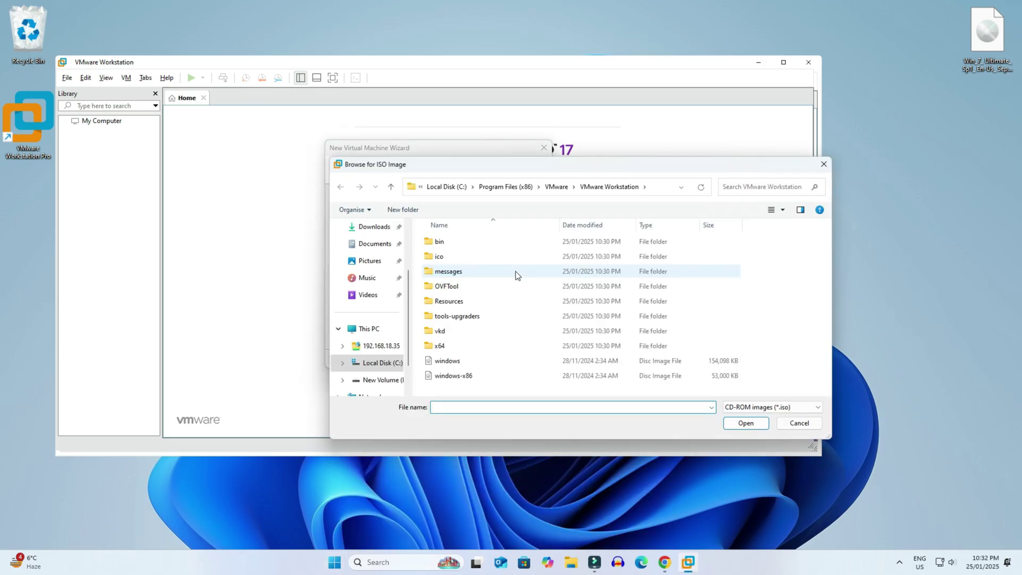
click(981, 36)
scroll(372, 261, up, 1)
click(372, 262)
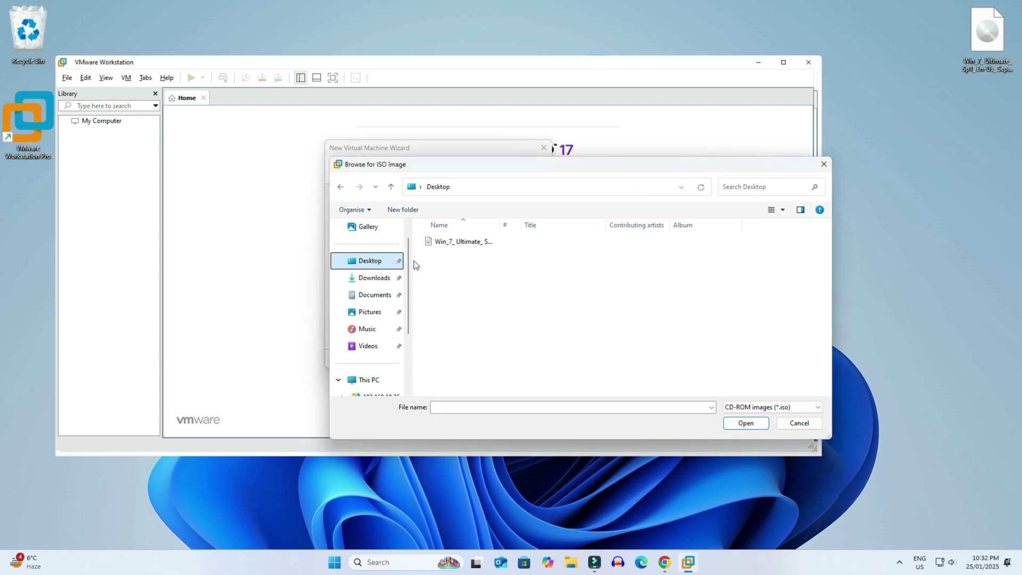
click(455, 243)
click(750, 423)
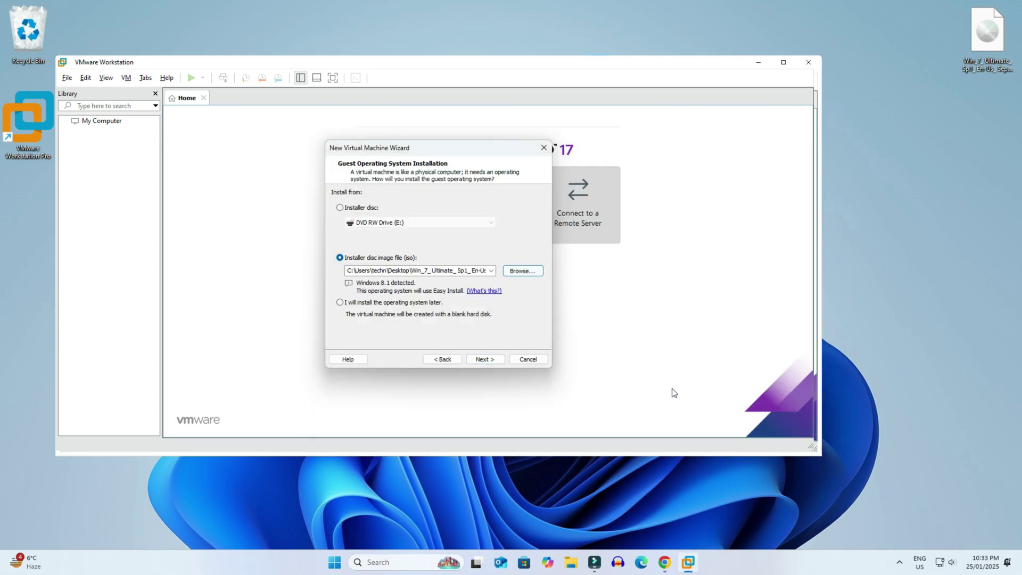
click(489, 359)
Keep Windows 8.1 as the version with no product key, and fill in the full name
click(499, 235)
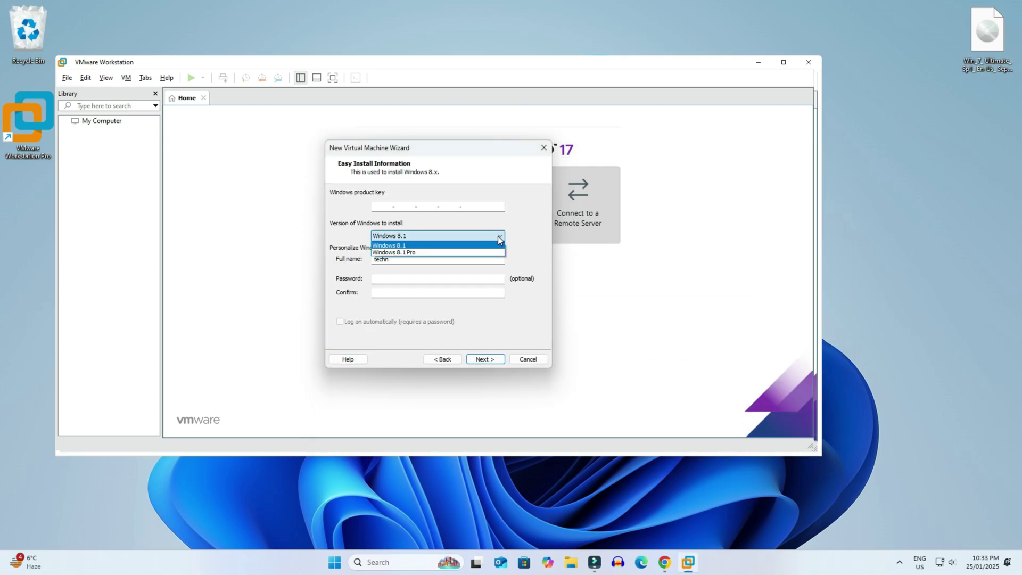
click(497, 236)
double_click(420, 260)
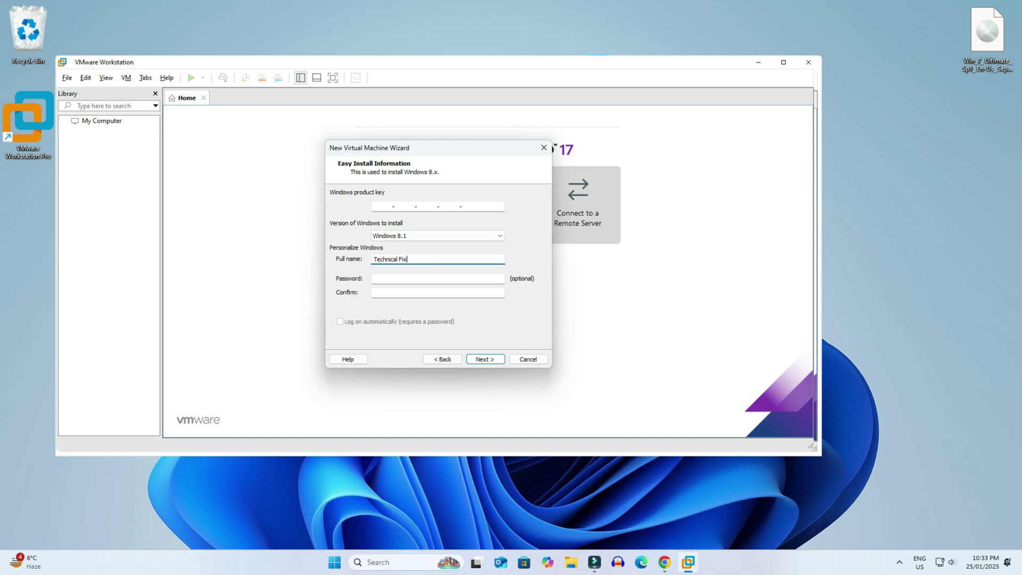
click(426, 278)
Enter and confirm the account password, then proceed without a product key
text(1234)
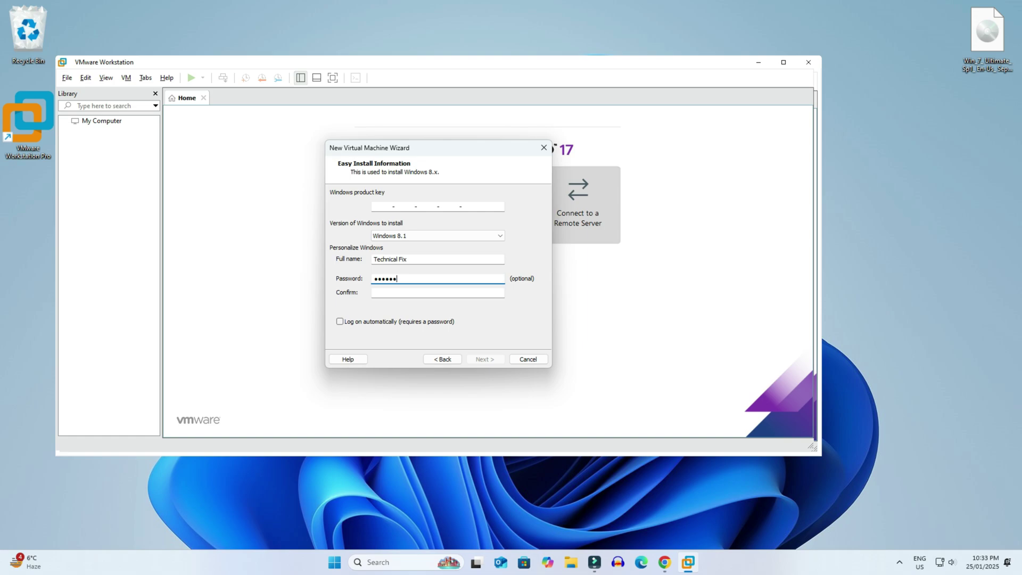
click(425, 293)
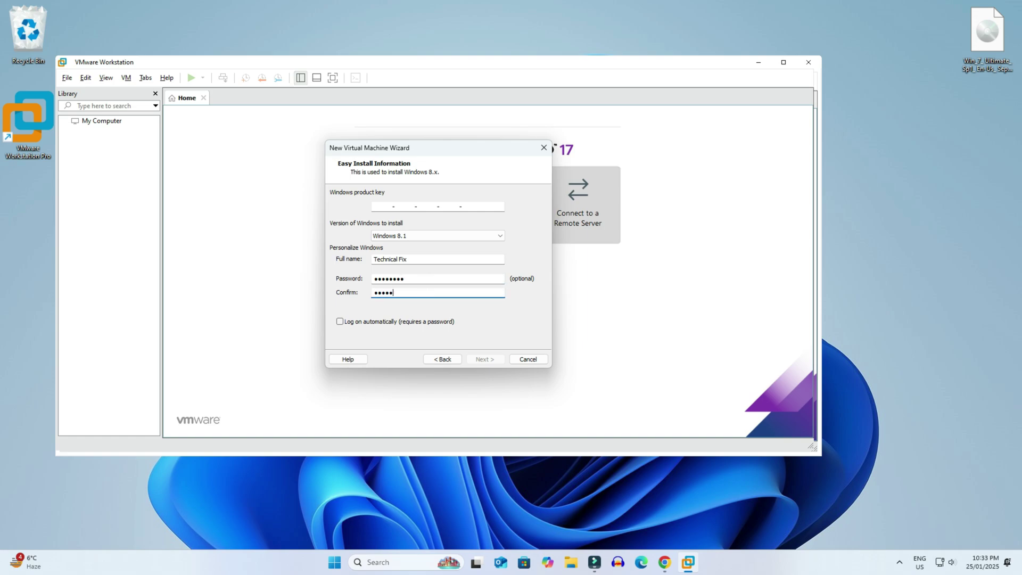
text(12345678)
click(487, 358)
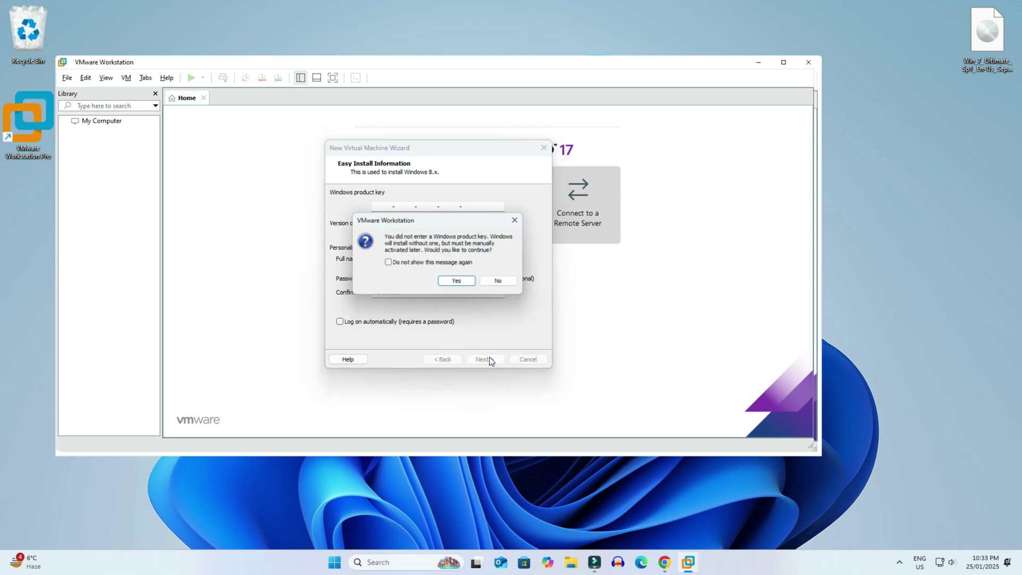
click(466, 281)
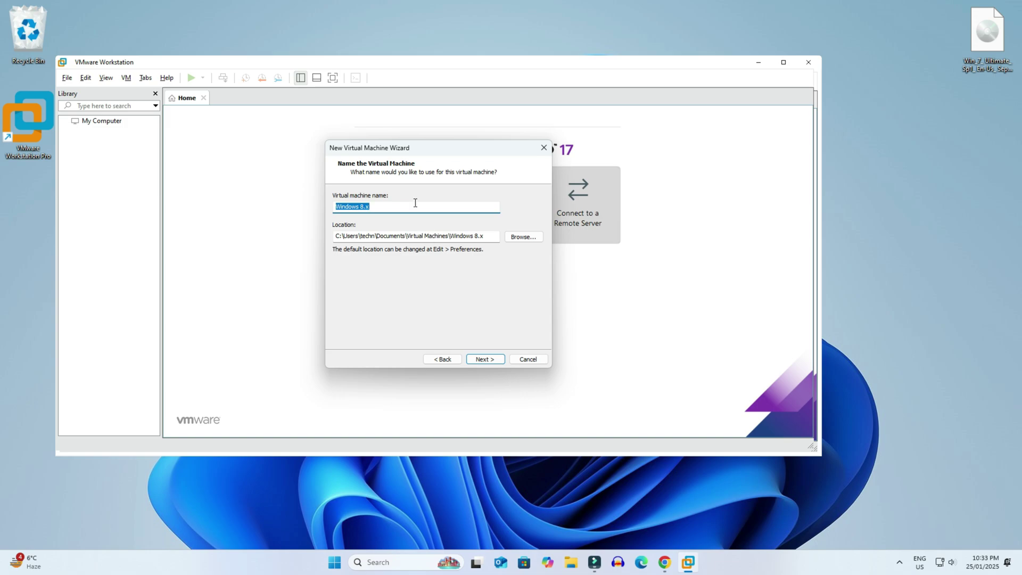
Name the VM 'Windows 7', keep a 60 GB disk split into multiple files, and finish
text(Wind)
drag(478, 235, 325, 240)
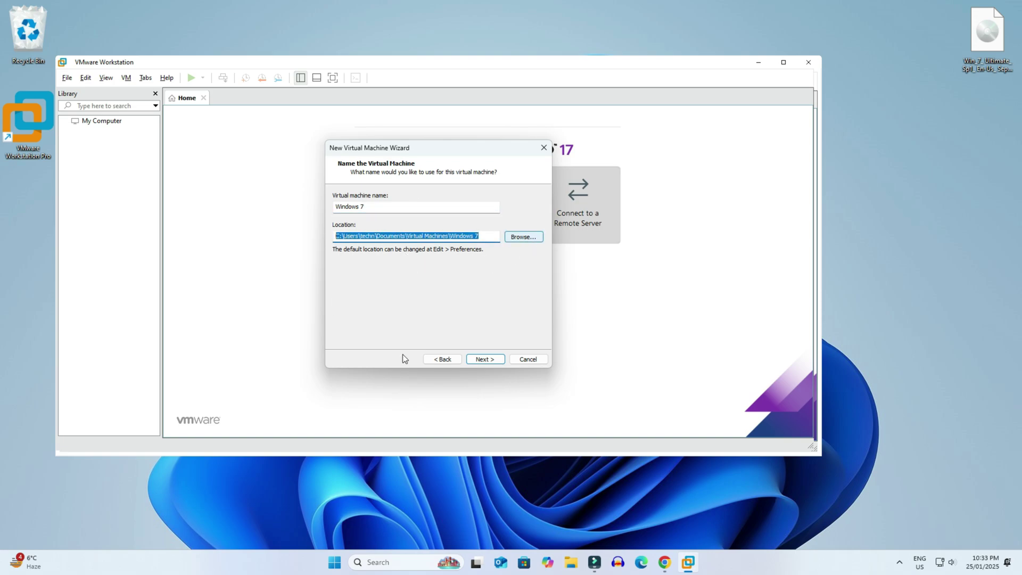
click(493, 358)
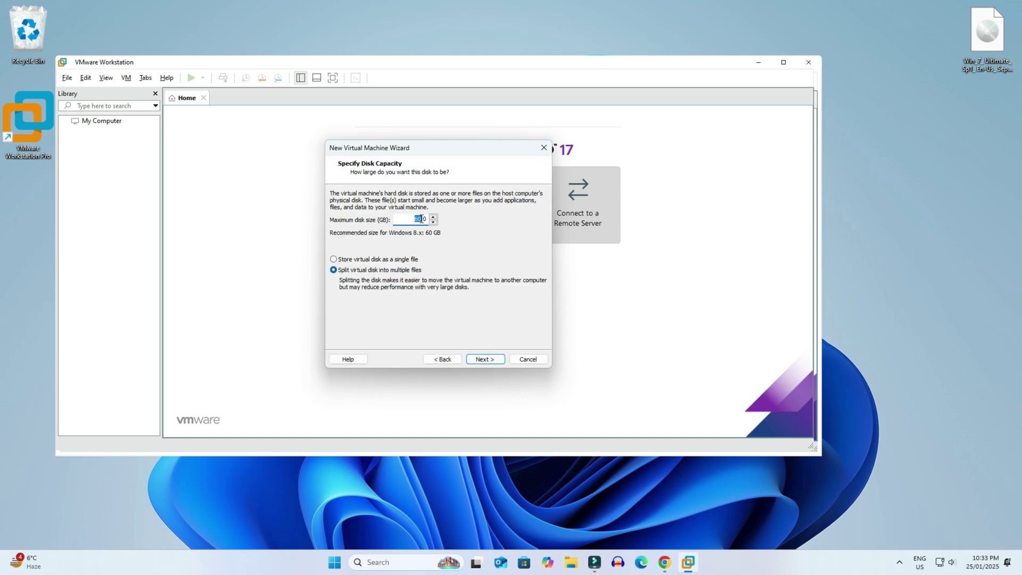
click(334, 271)
click(484, 359)
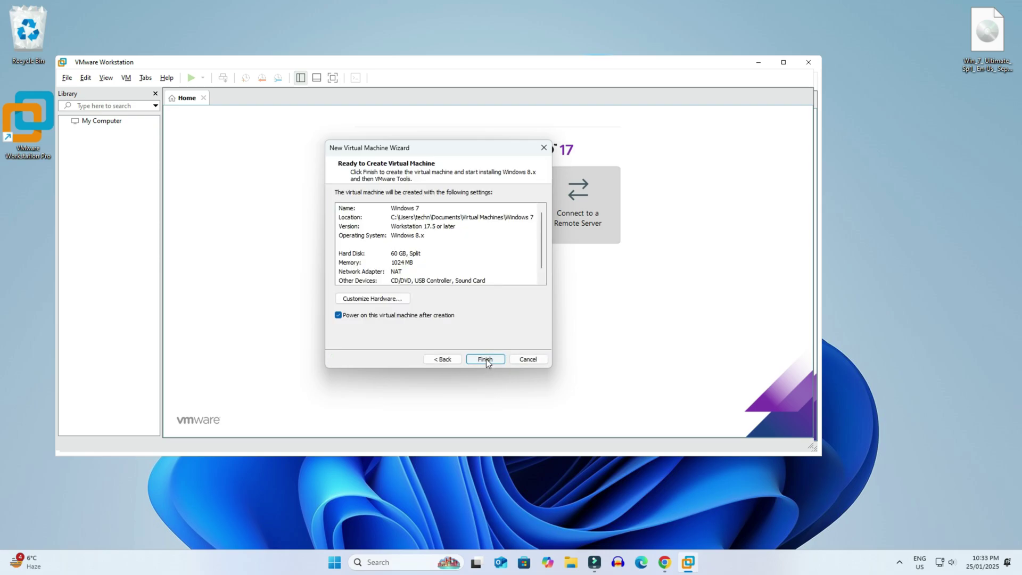
click(486, 359)
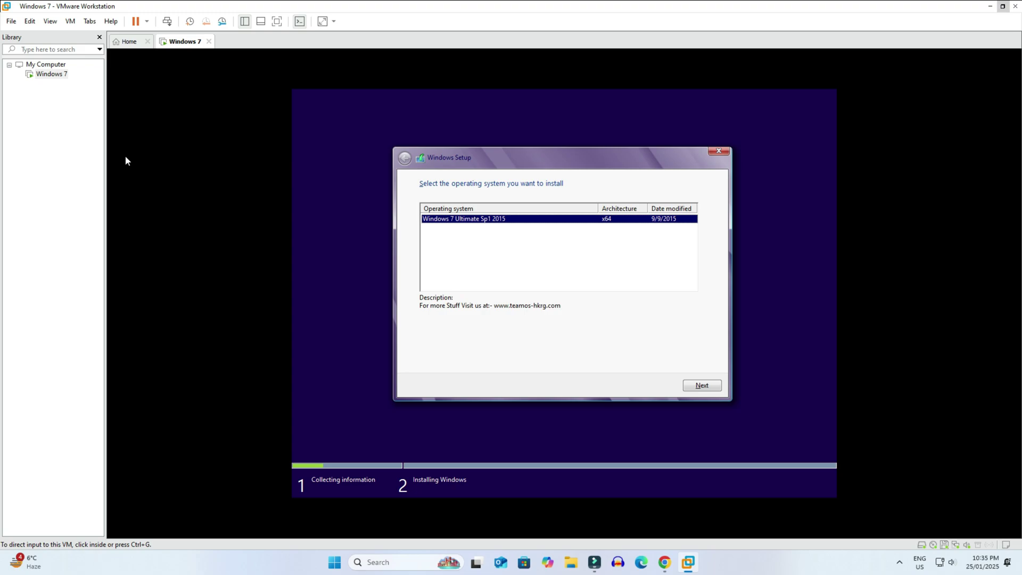
Confirm Windows 7 Ultimate as the edition and let installation run to the computer-name page
click(701, 385)
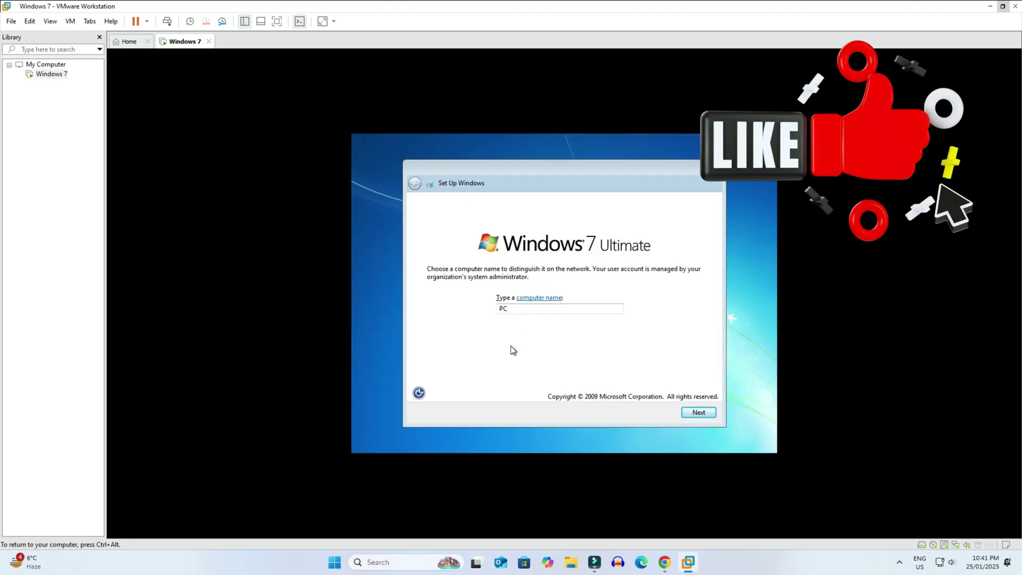
Finish first-run setup: keep name PC, skip the product key, choose Ask me later and Work network, then log in
click(700, 412)
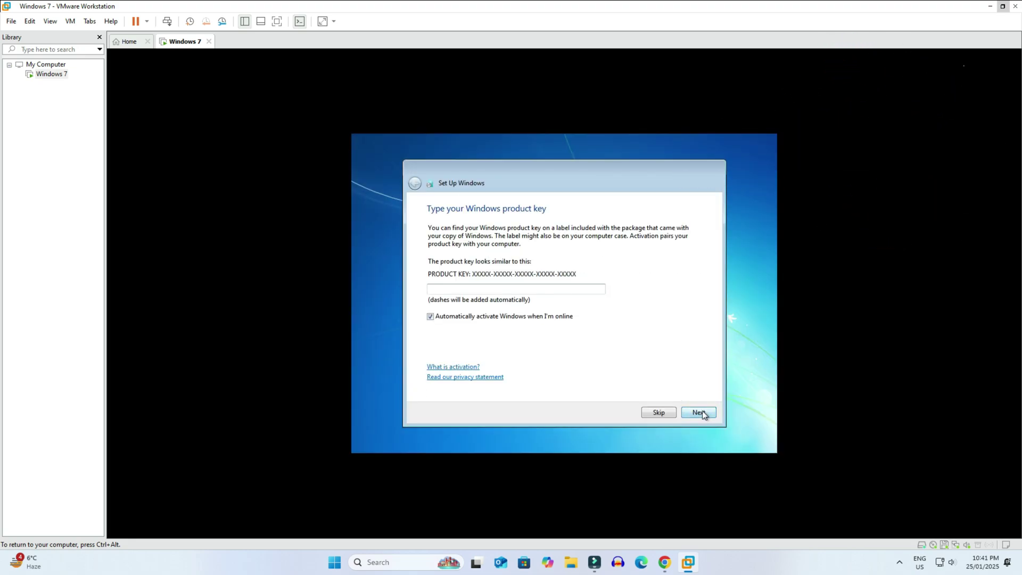
click(663, 411)
click(490, 311)
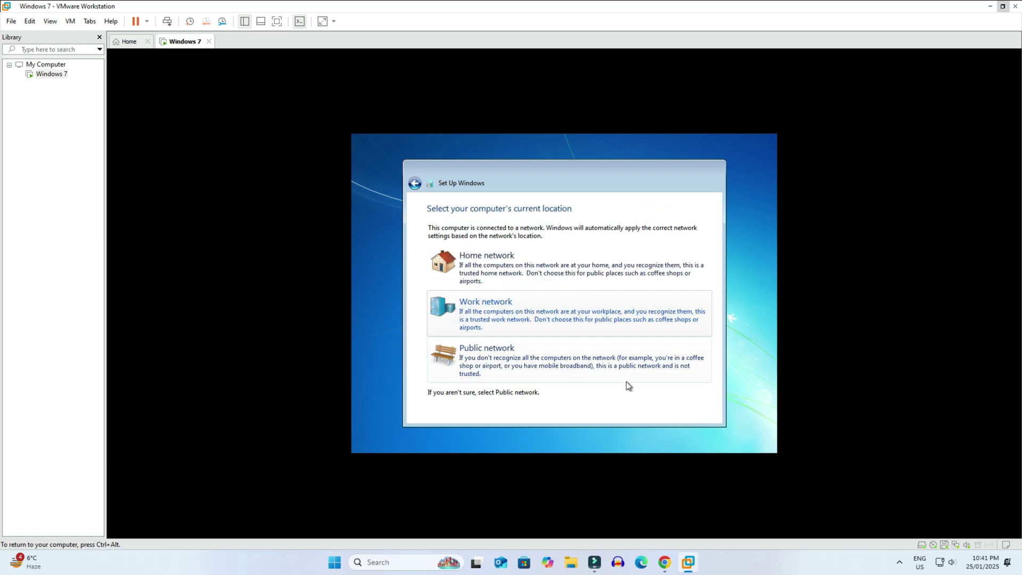
click(504, 313)
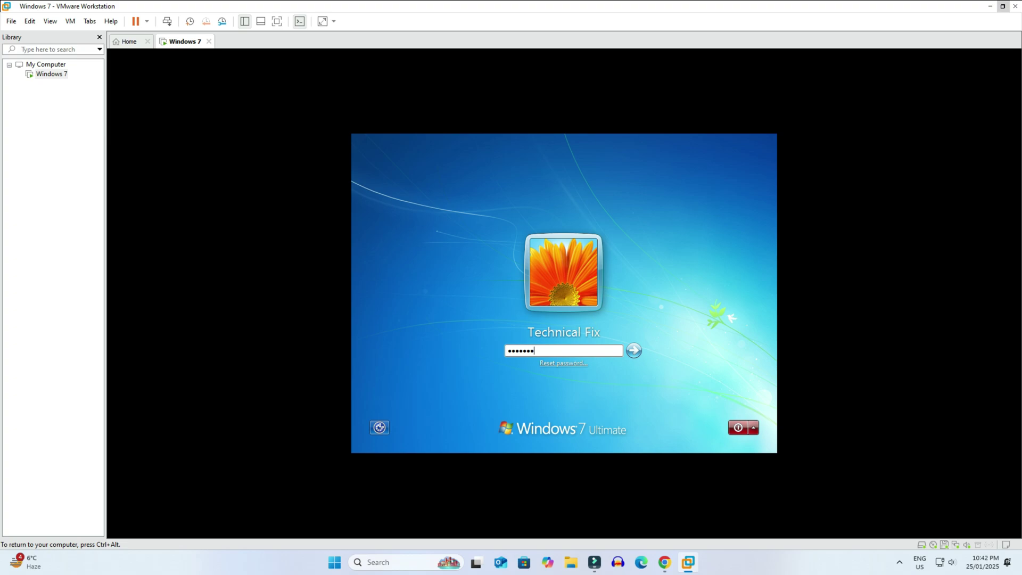
key(Return)
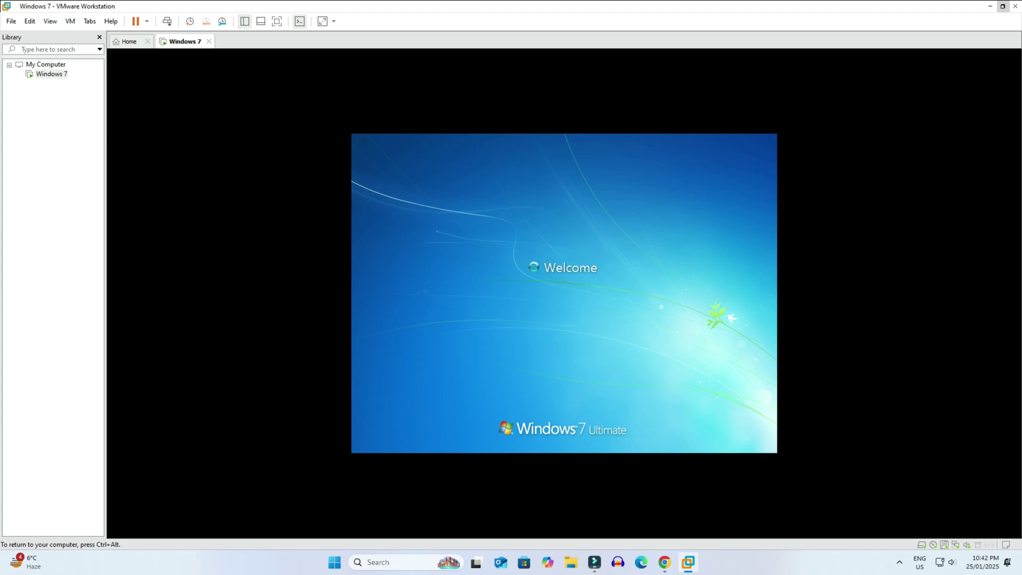
Switch the virtual machine to full-screen view and bring up the desktop's context menu
key(ctrl+alt)
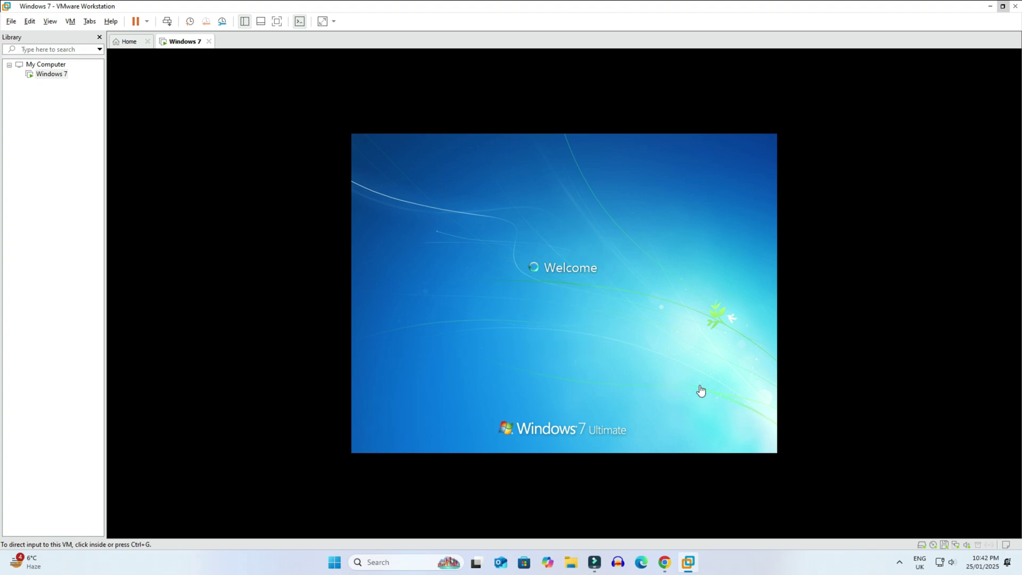
click(50, 21)
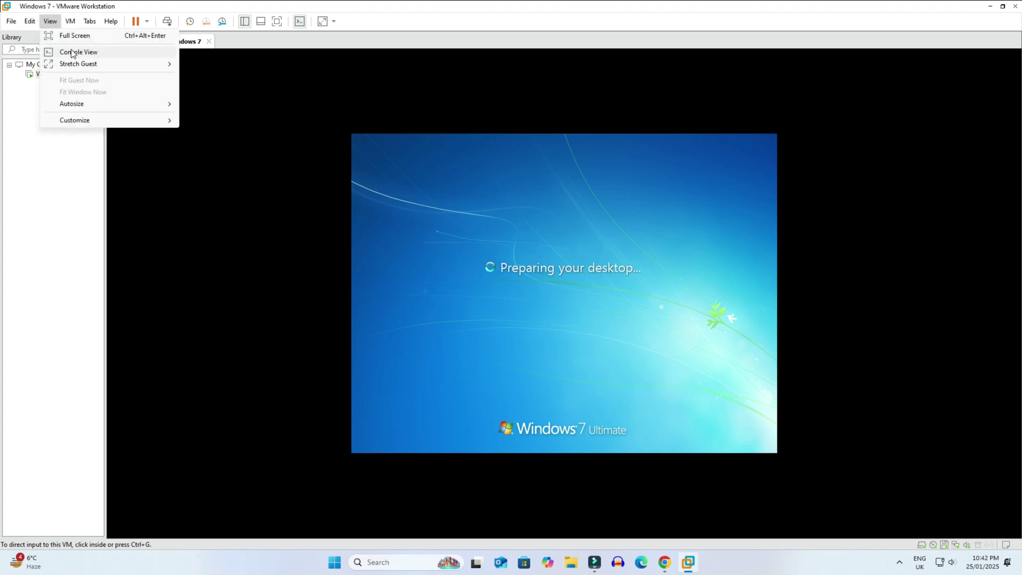
click(64, 35)
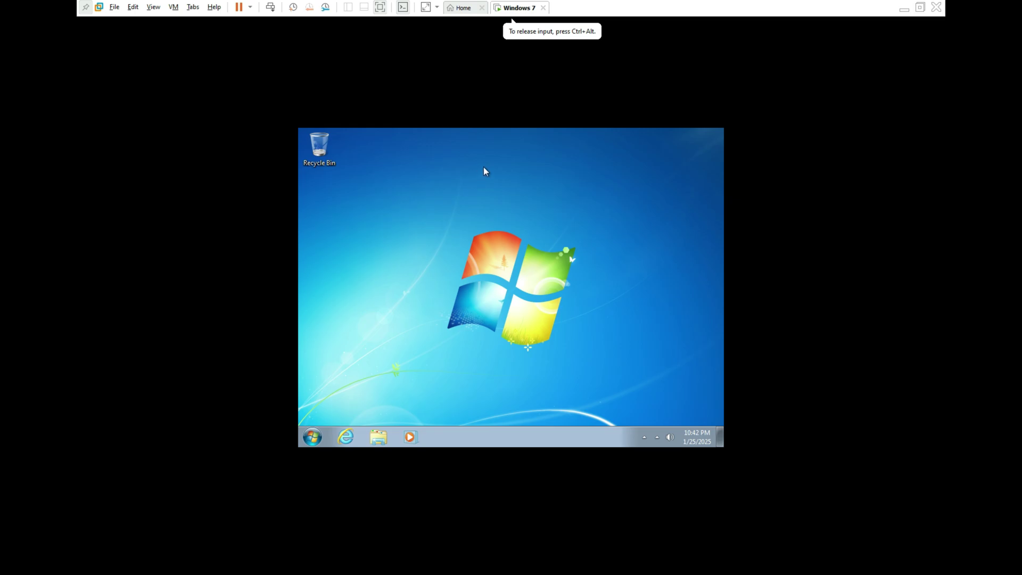
right_click(483, 167)
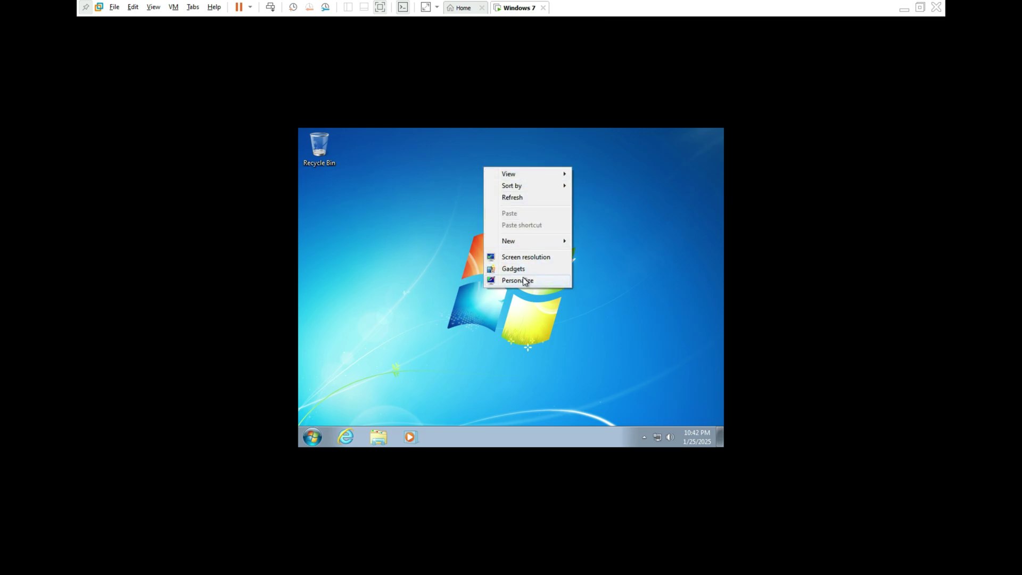
In Personalize > Display, keep the guest's text size at 100%
click(524, 282)
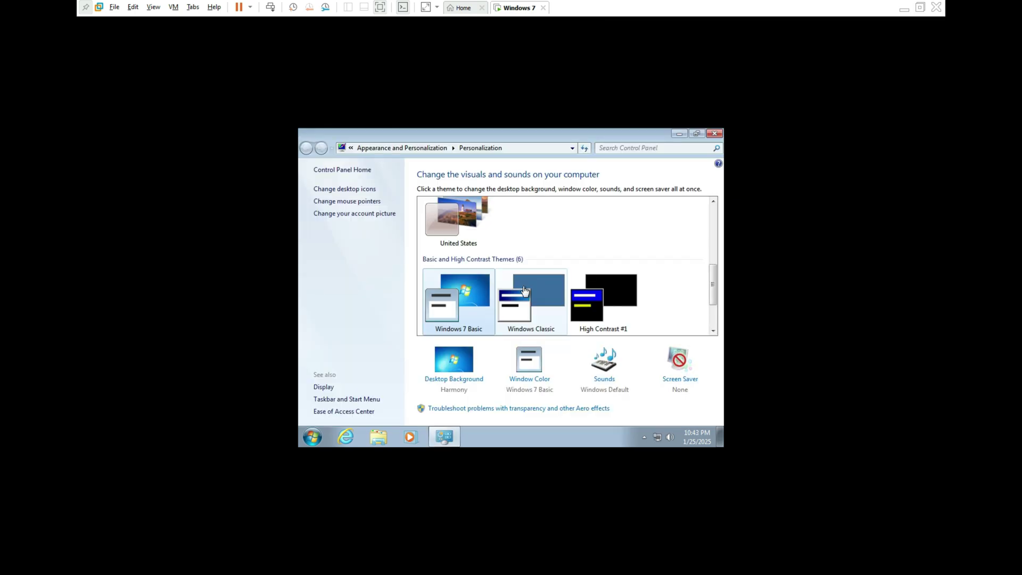
click(324, 387)
click(430, 277)
click(429, 221)
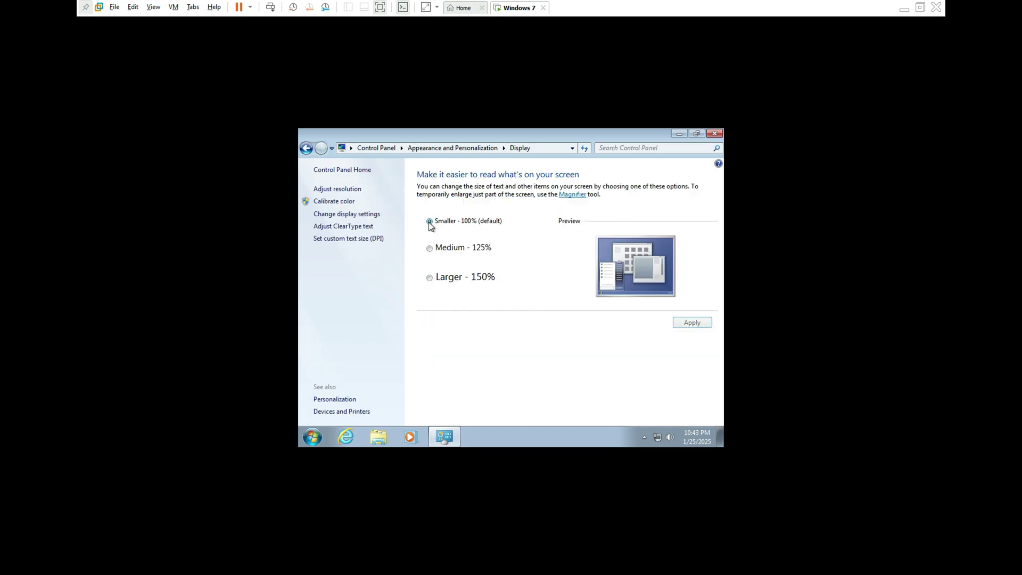
Set the guest screen resolution to 1920 × 1080, apply and keep it
click(331, 190)
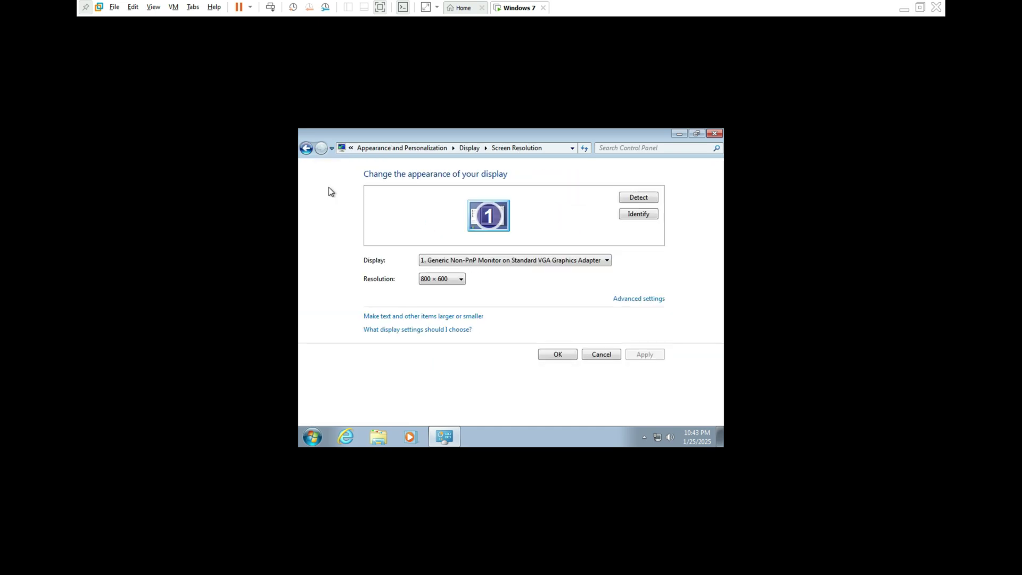
click(458, 282)
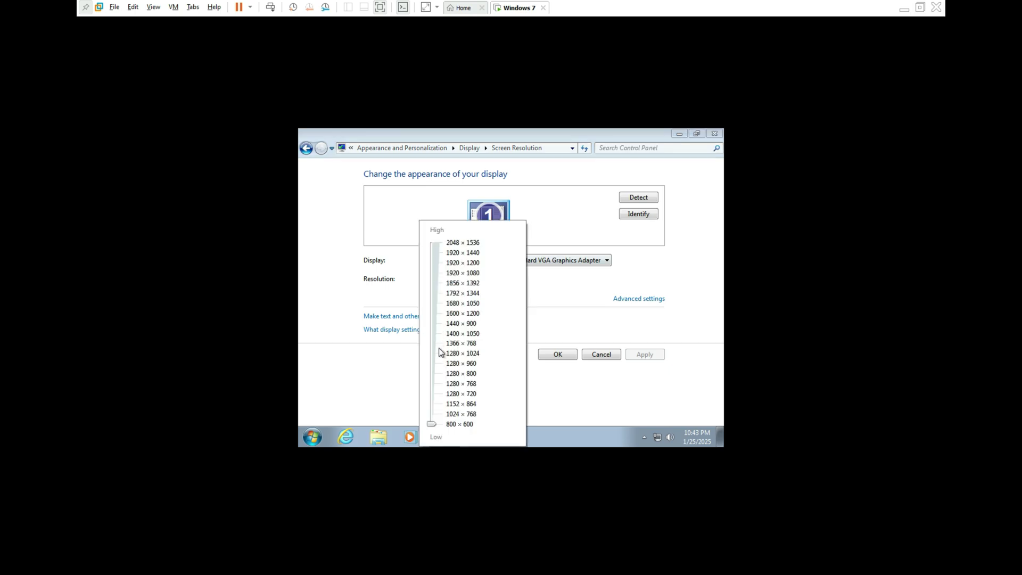
click(449, 276)
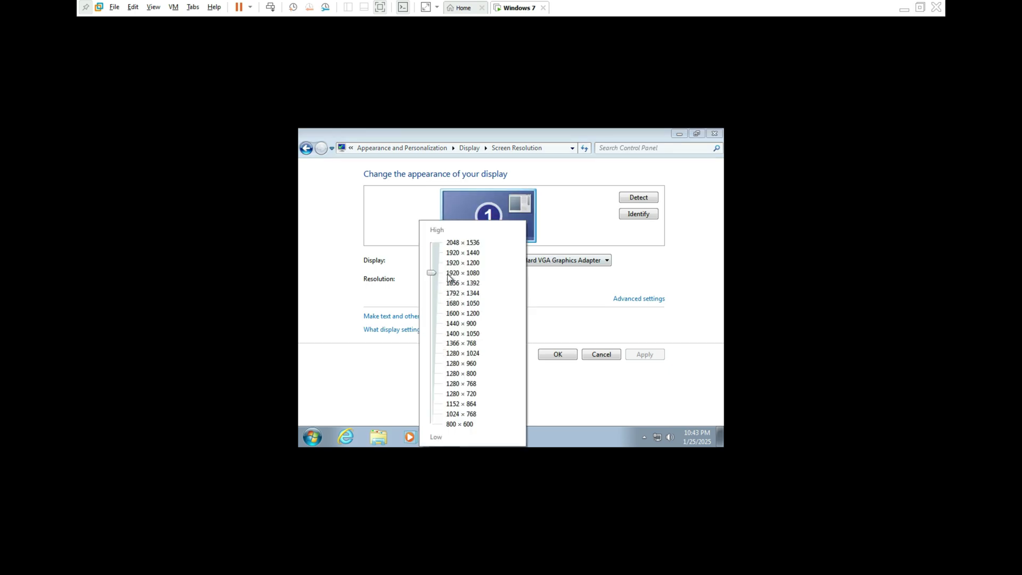
click(649, 355)
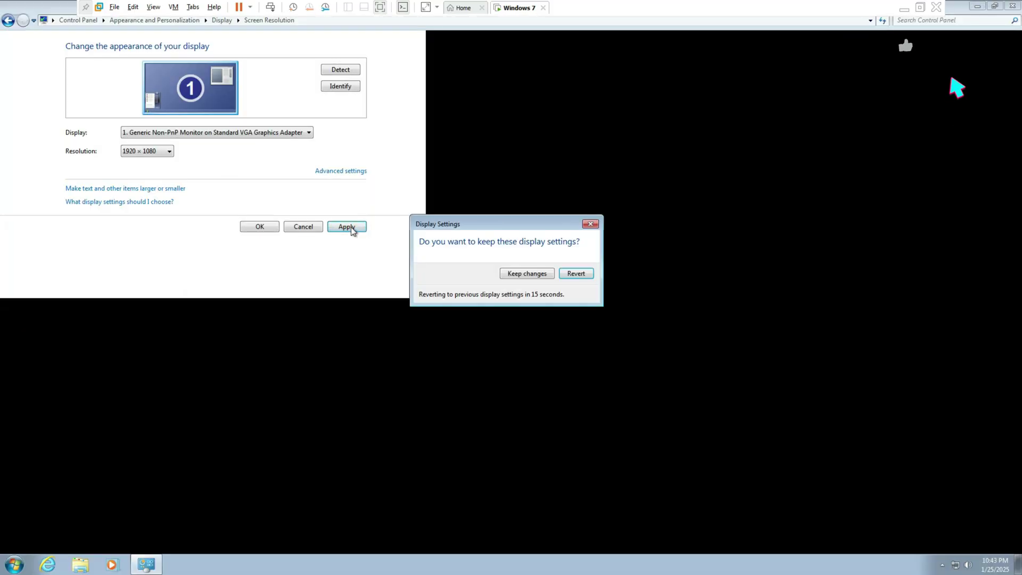
click(526, 273)
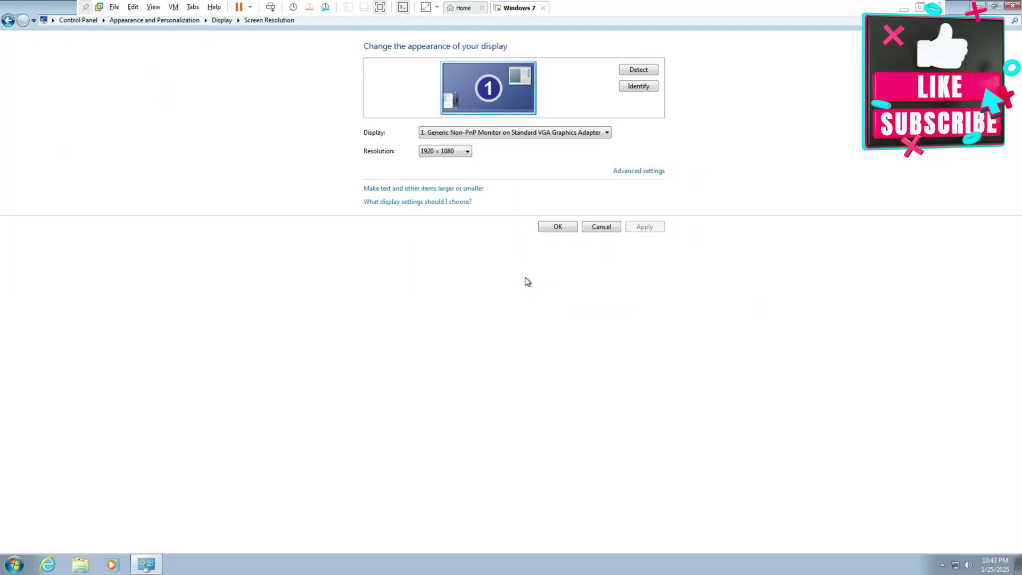
click(1019, 8)
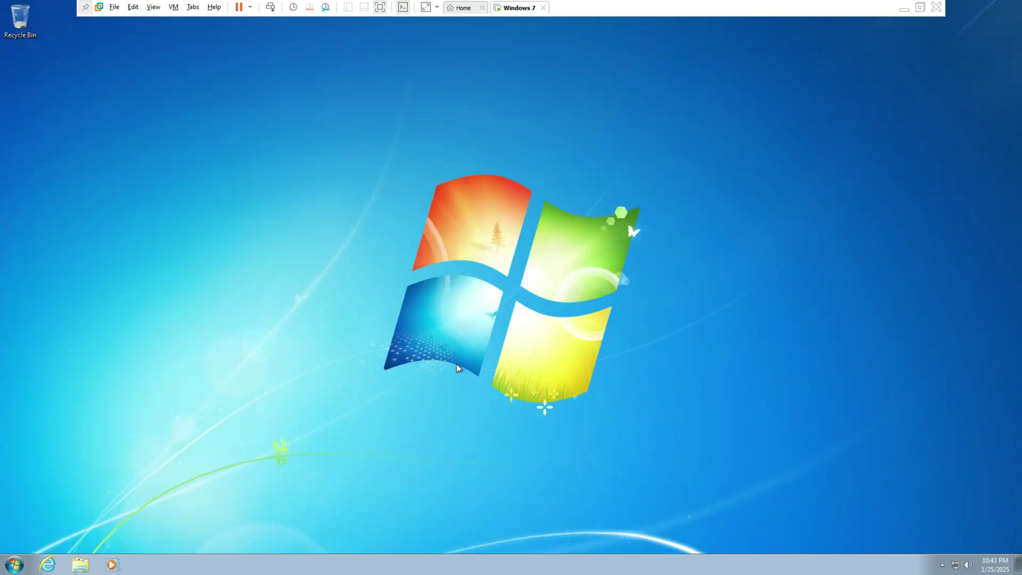
Open and close the Control Panel and the Recycle Bin in the guest
click(9, 569)
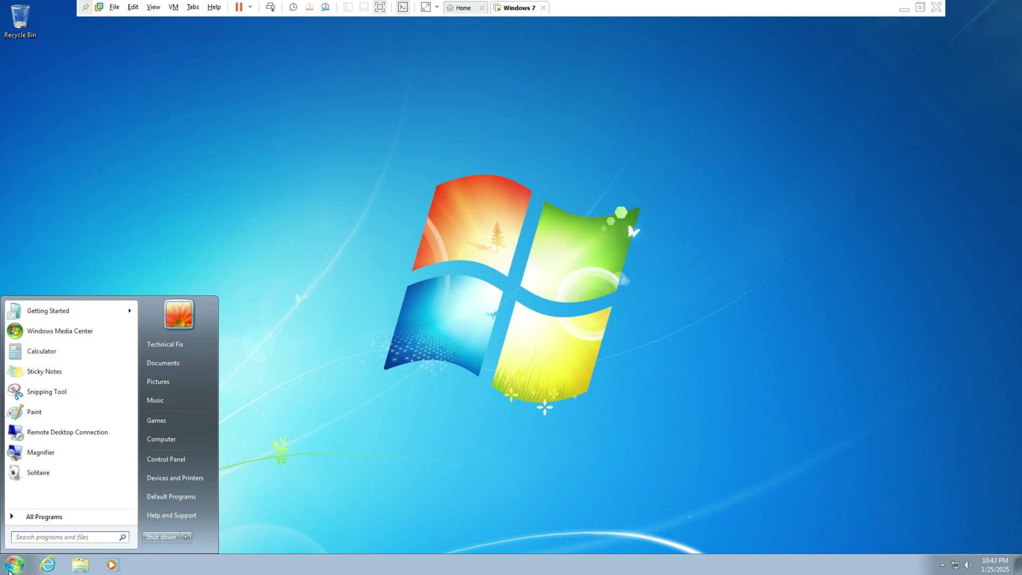
click(176, 458)
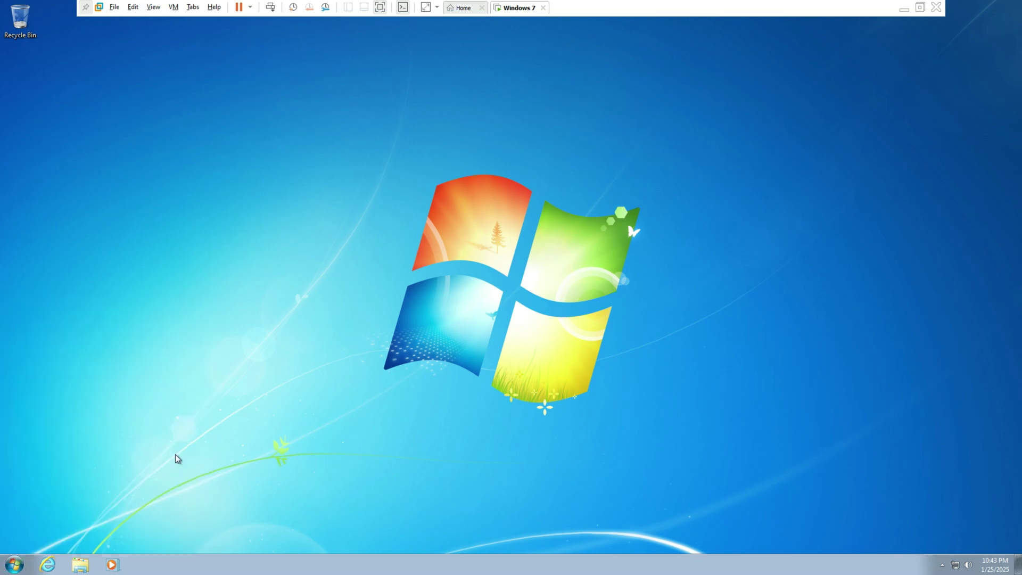
click(1012, 6)
double_click(22, 26)
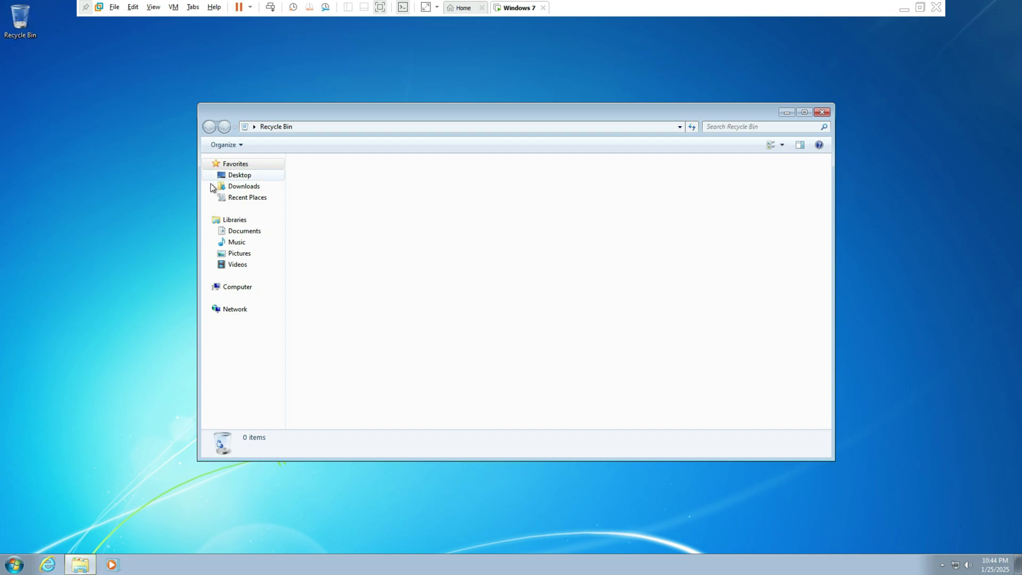
click(824, 112)
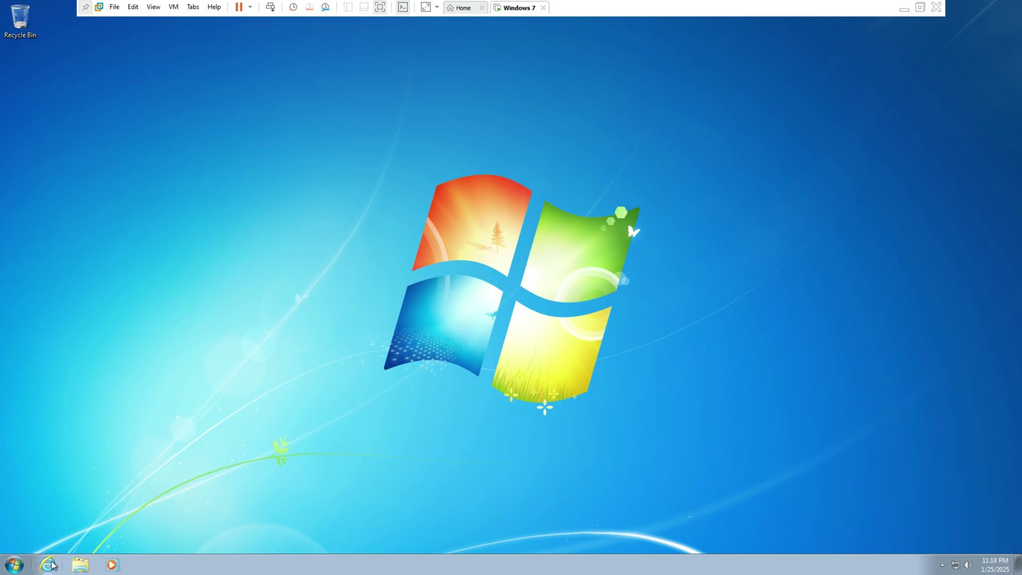
Launch Internet Explorer and search the web for 'chrome'
click(49, 566)
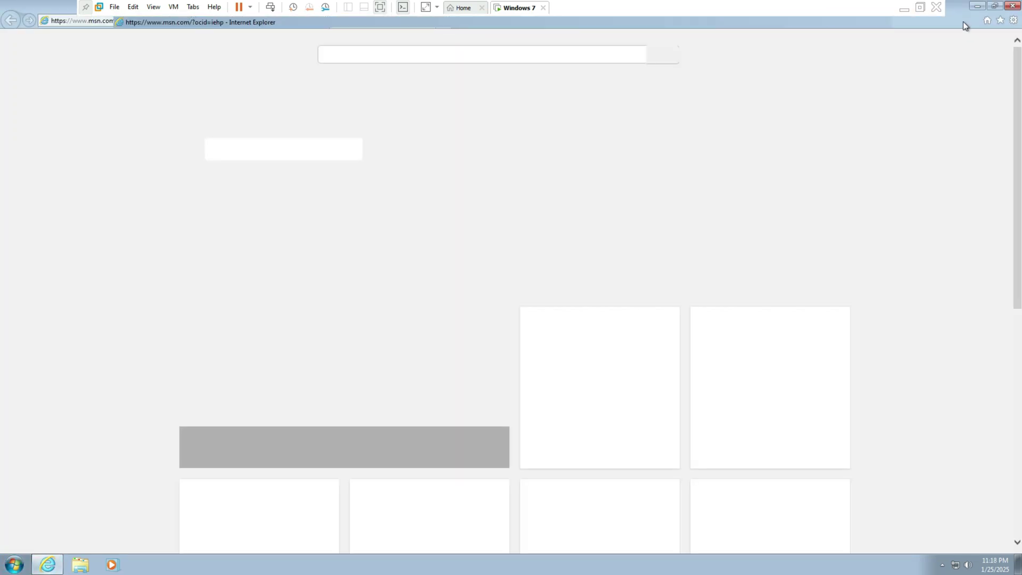
double_click(963, 21)
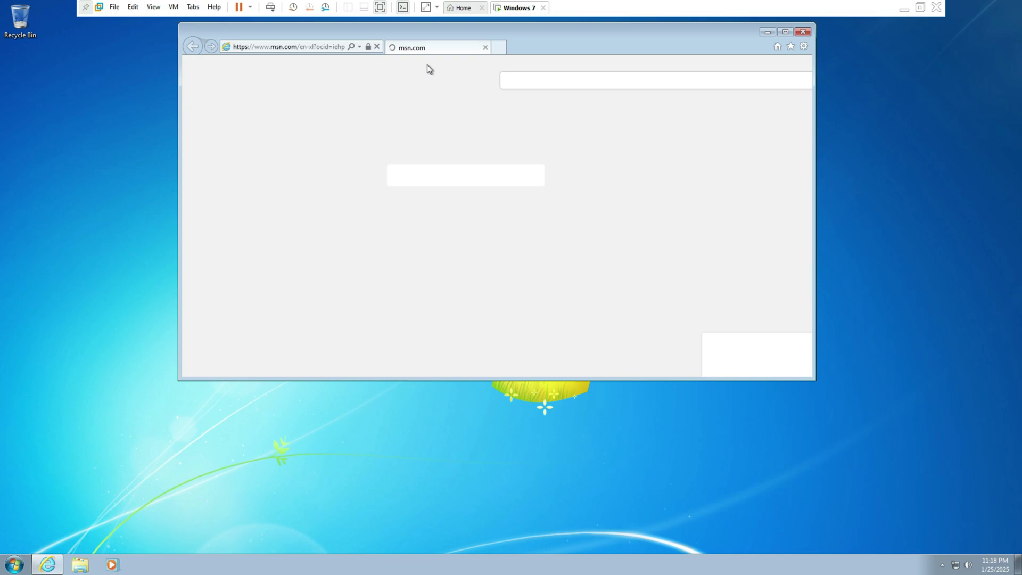
click(324, 49)
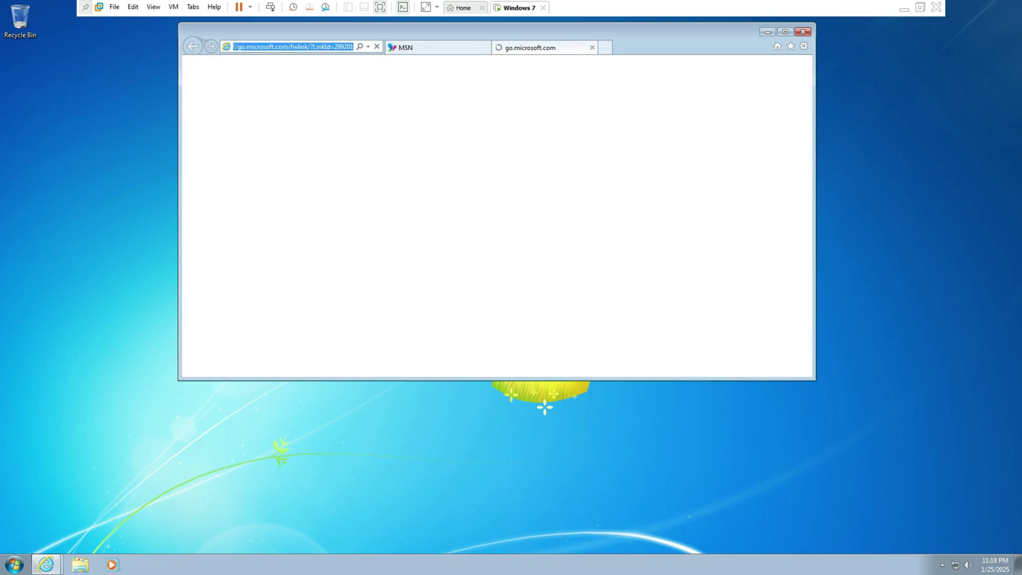
text(chrome)
key(Return)
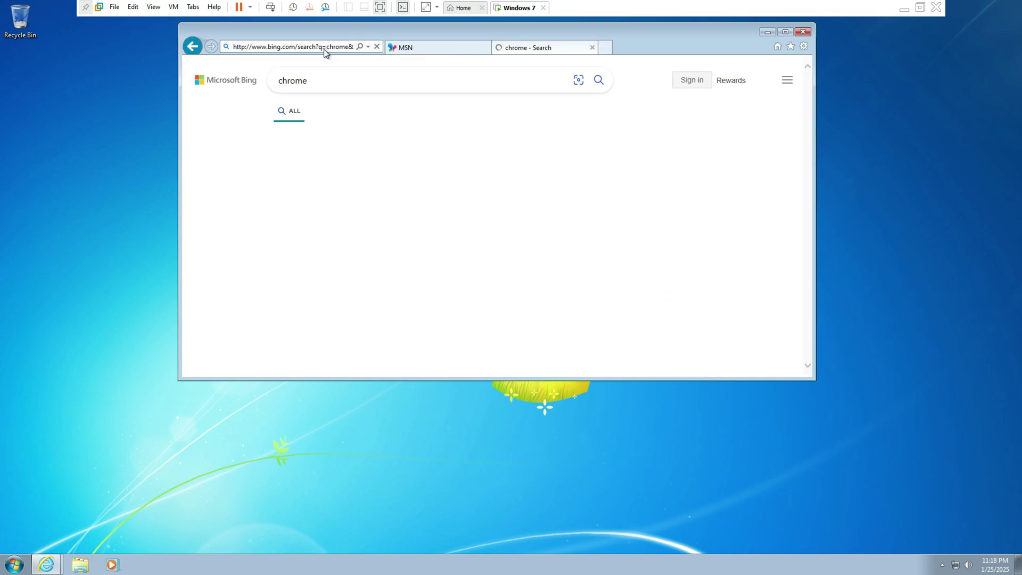
Download ChromeSetup.exe from google.com/chrome and run it from the download bar
click(346, 182)
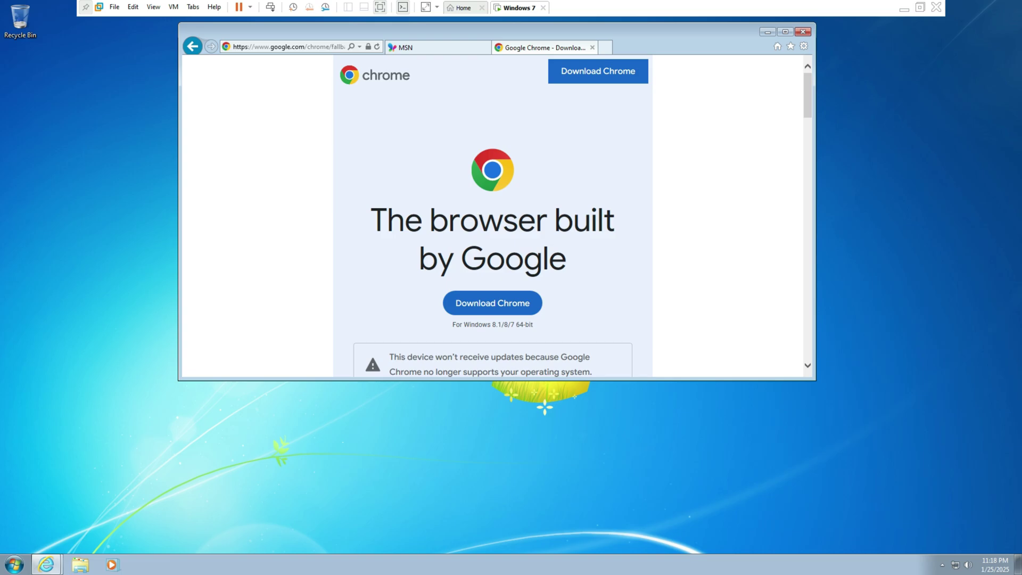
double_click(742, 44)
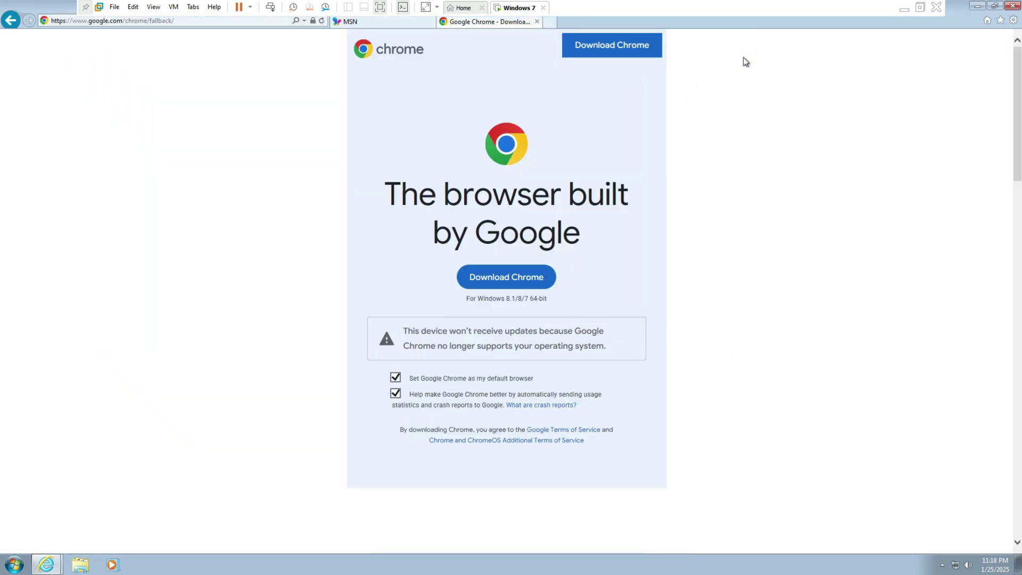
click(504, 279)
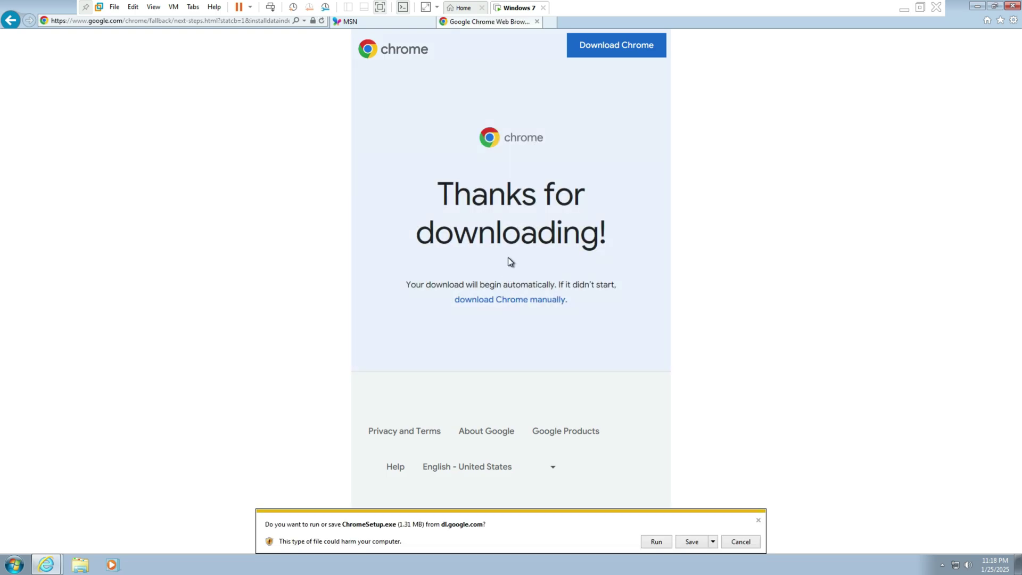
click(655, 542)
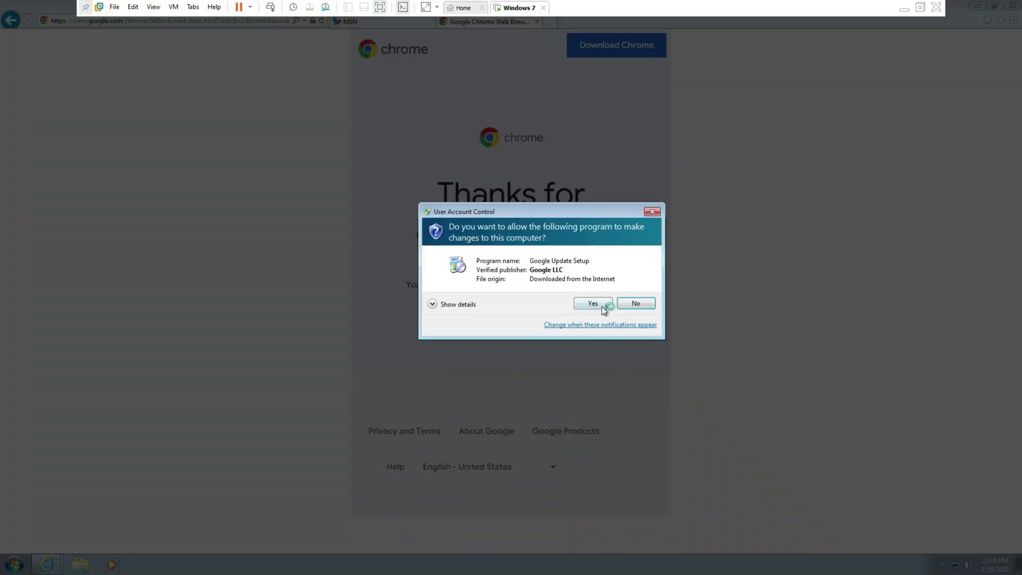
Approve the Chrome installer's UAC prompt, then close Internet Explorer with all its tabs
click(592, 304)
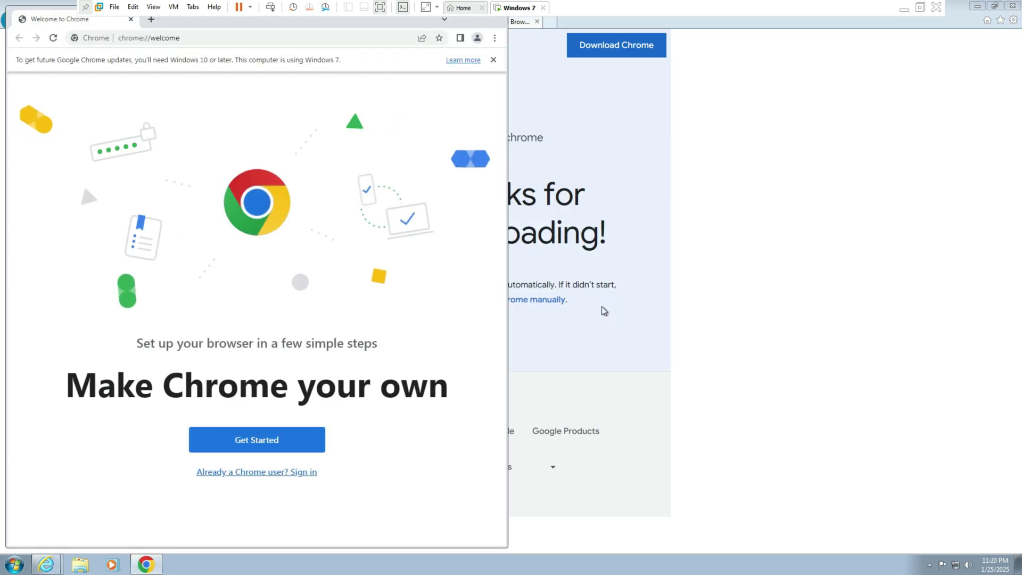
click(602, 311)
key(alt+F4)
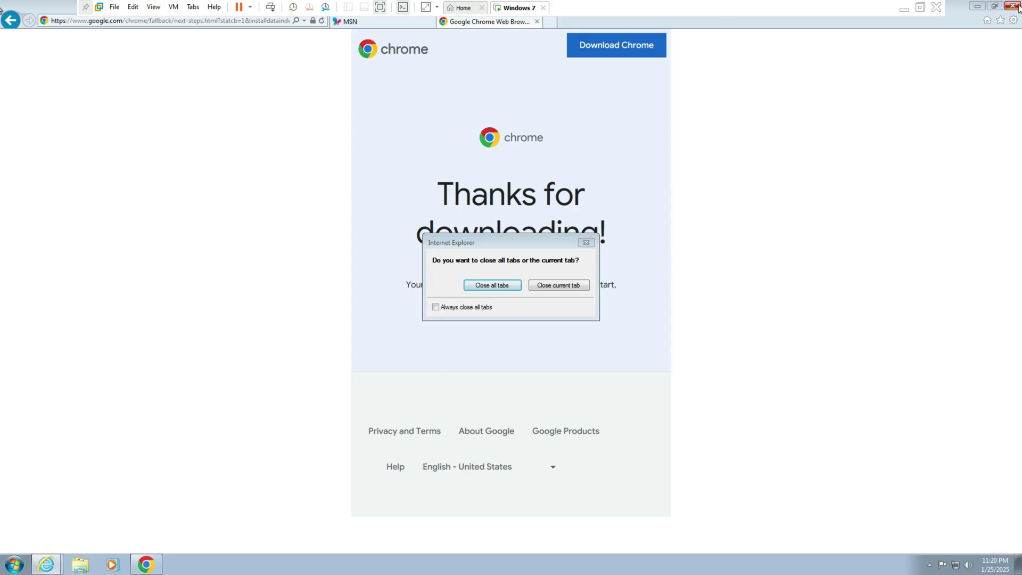
click(495, 286)
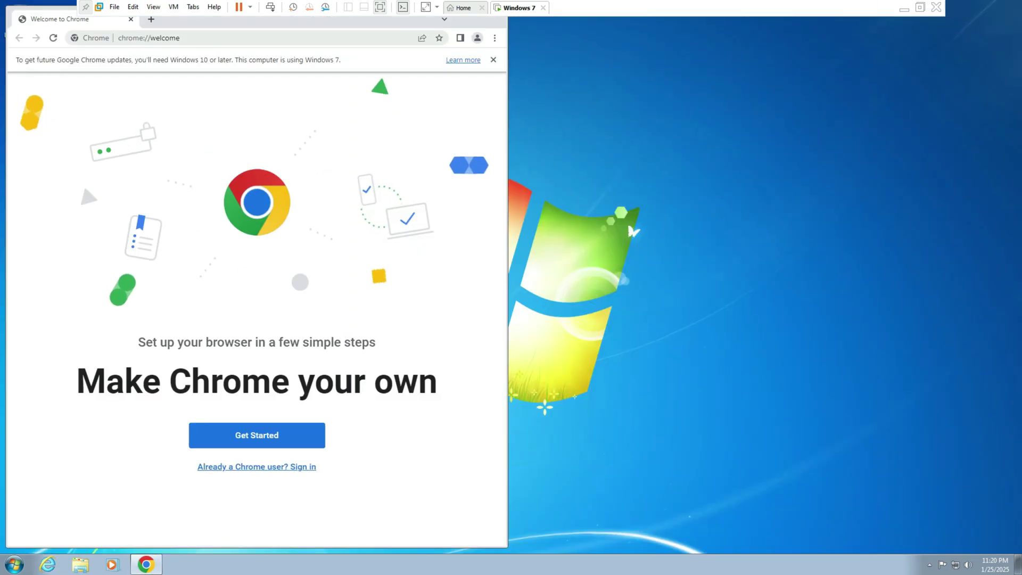
Maximize the newly installed Chrome window and close it without signing in
click(86, 7)
double_click(295, 21)
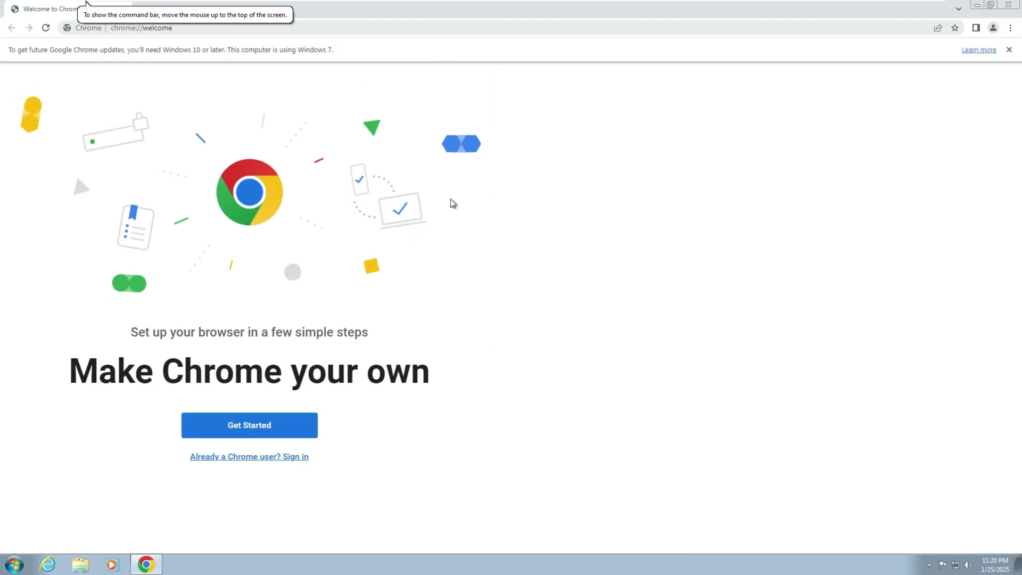
click(553, 467)
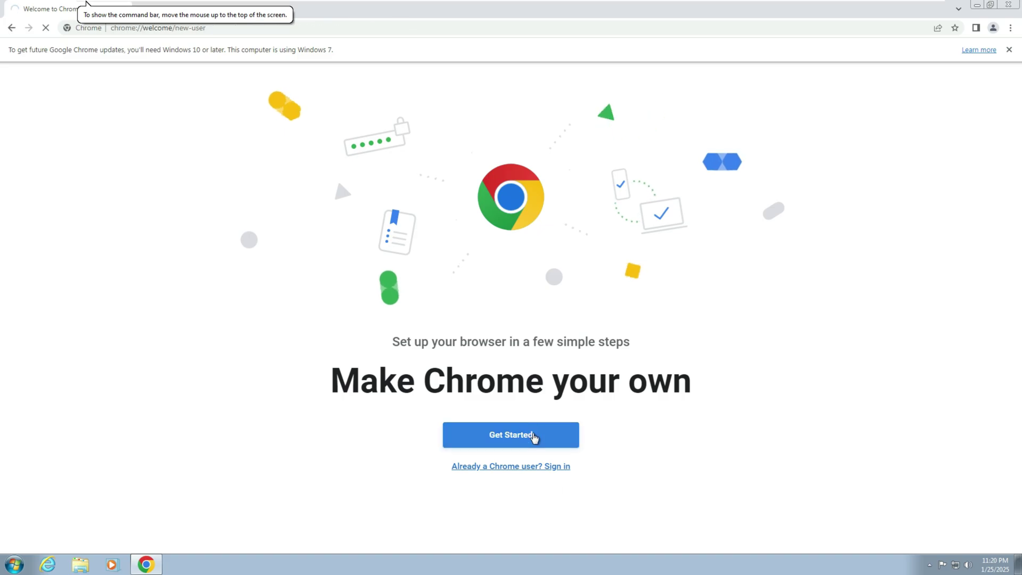
click(1006, 6)
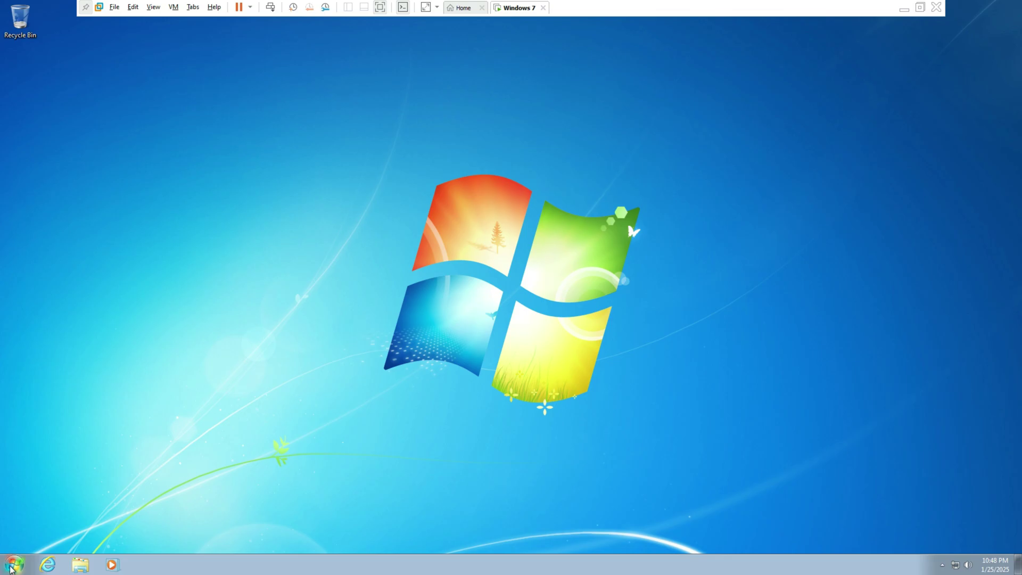
Shut down Windows 7, suppress the removable-devices hint permanently, and close VMware Workstation
click(12, 565)
click(161, 537)
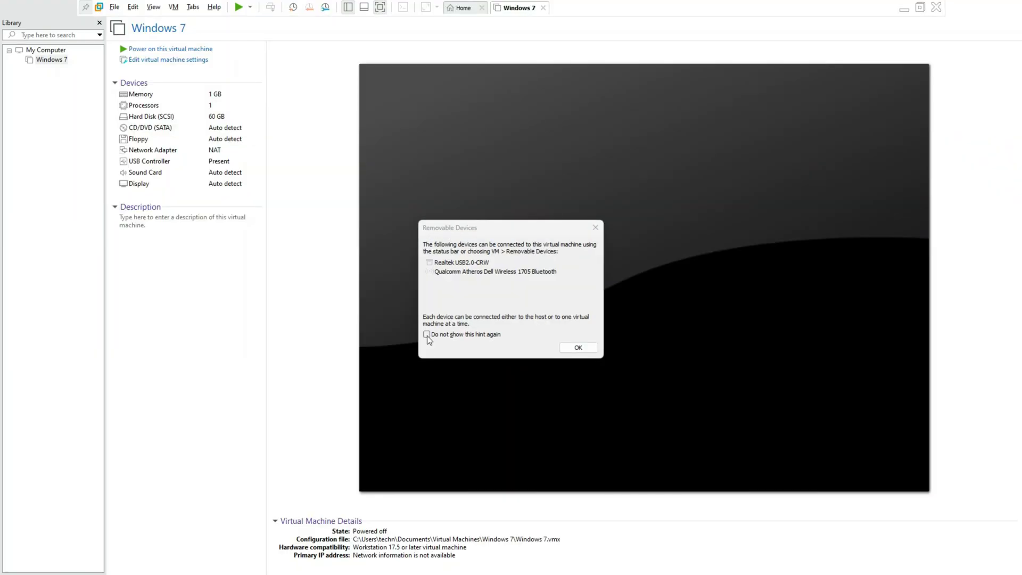
click(426, 334)
click(569, 347)
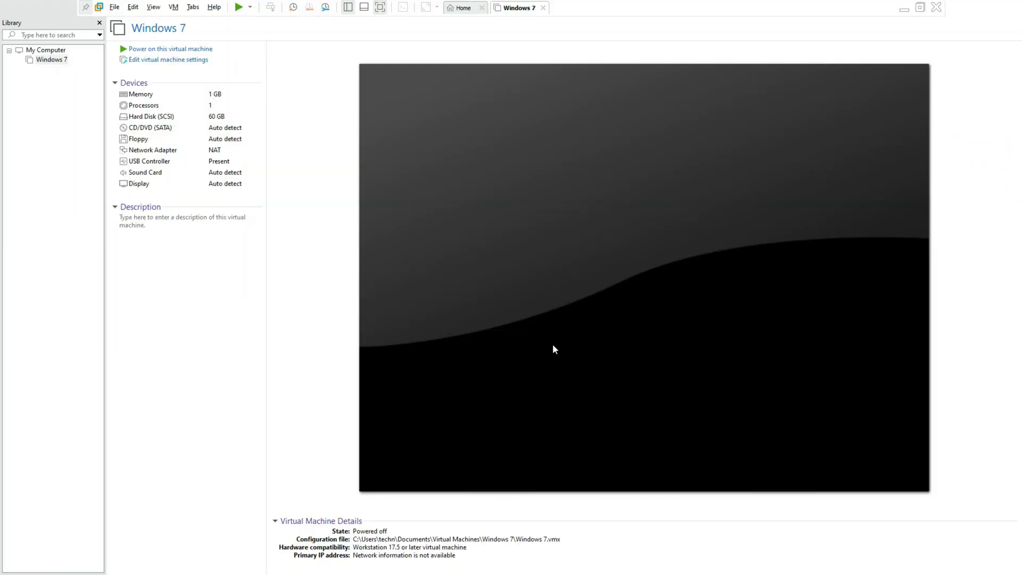
click(934, 8)
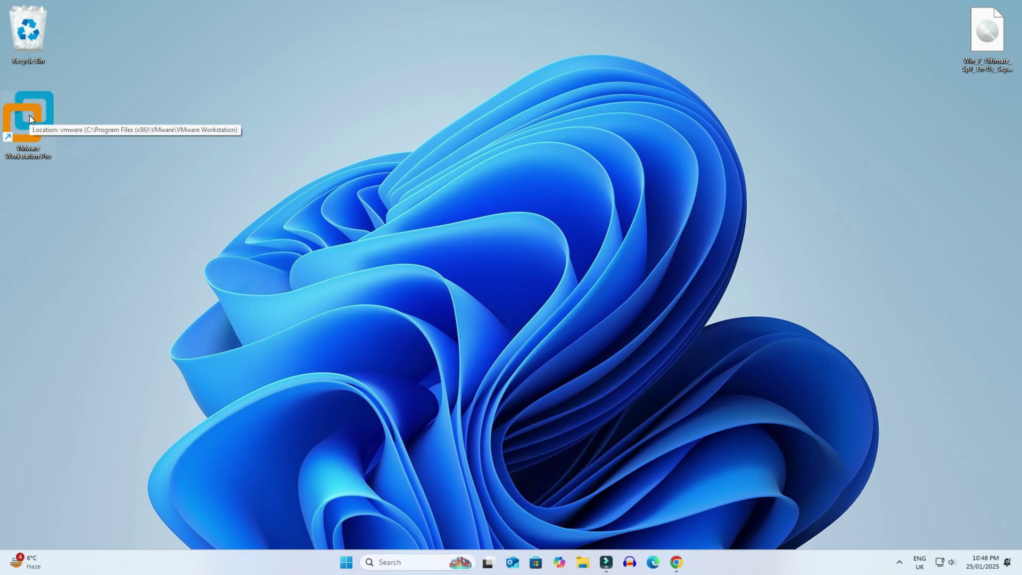
Relaunch VMware, power on the Windows 7 VM in full screen, and log in with the password
double_click(29, 118)
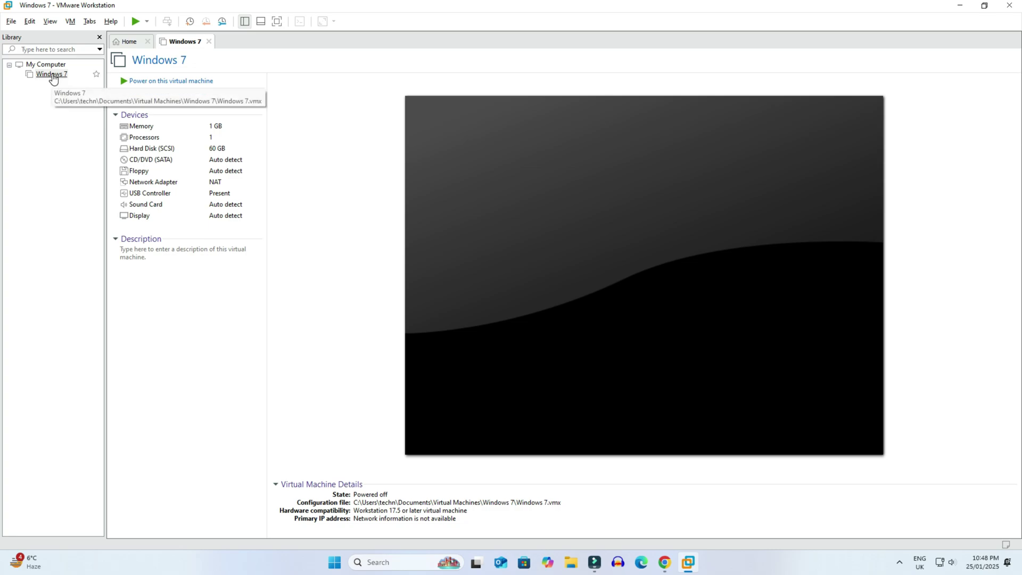
click(136, 21)
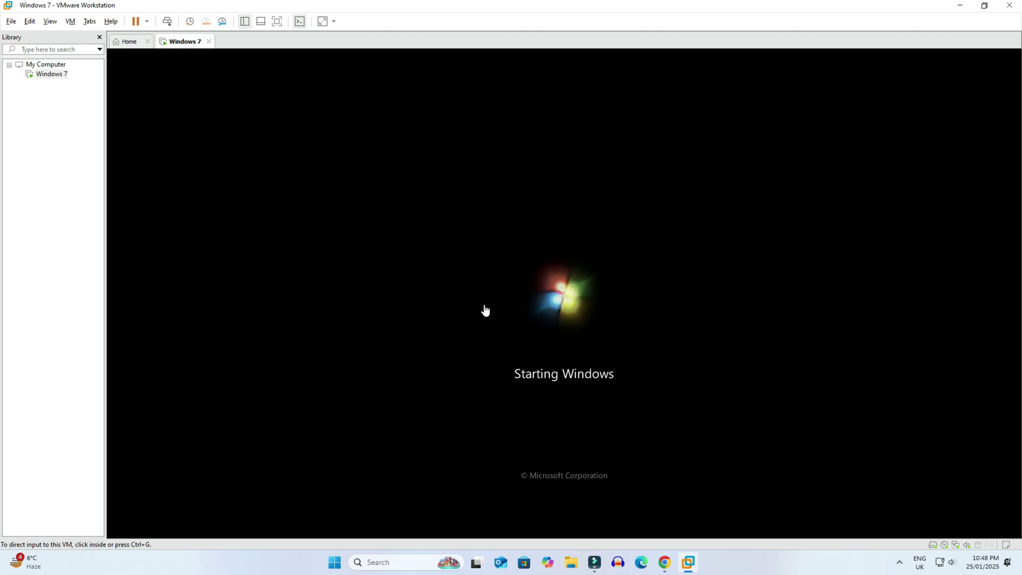
click(50, 21)
click(64, 36)
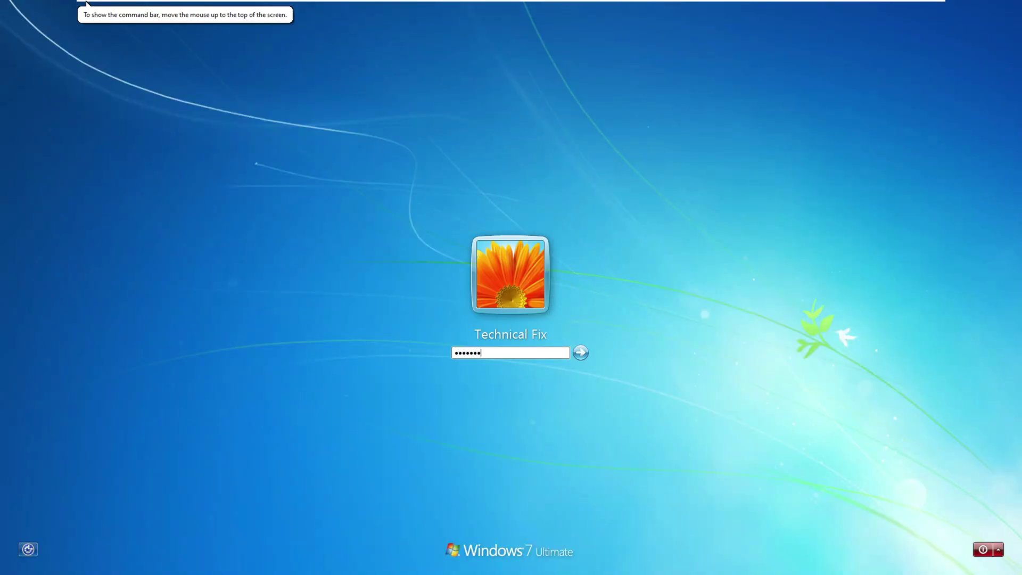
key(Return)
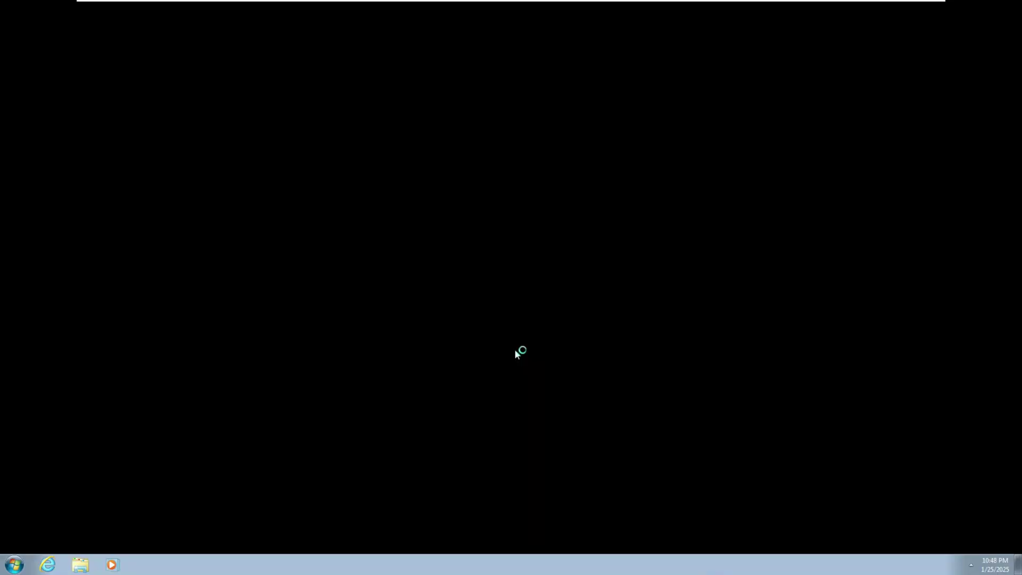